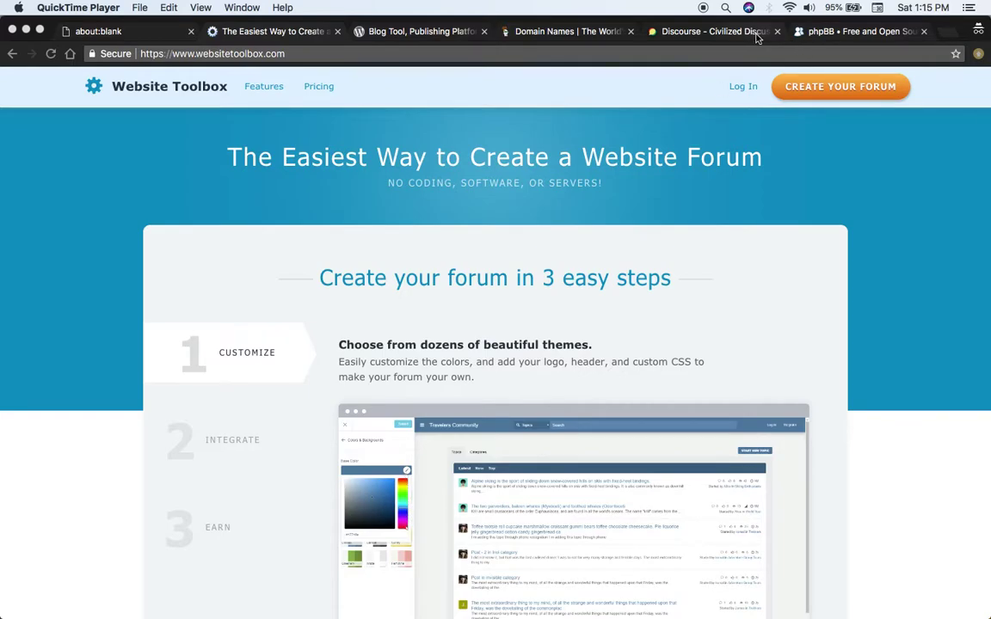
# - Switch to the Discourse tab and scroll through the discourse.org homepage
pyautogui.click(734, 38)
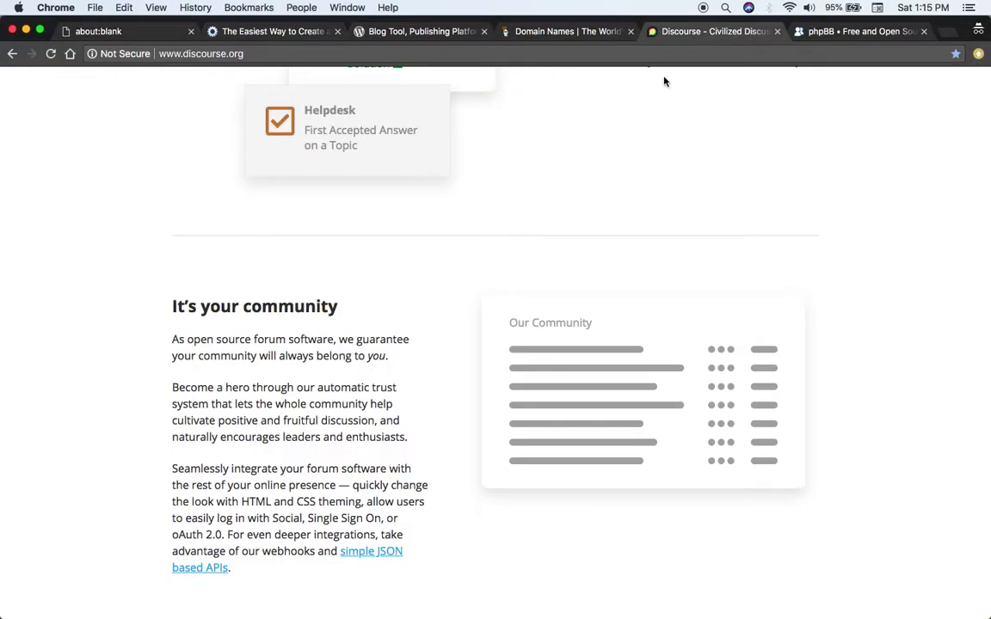
pyautogui.scroll(3, 597, 142)
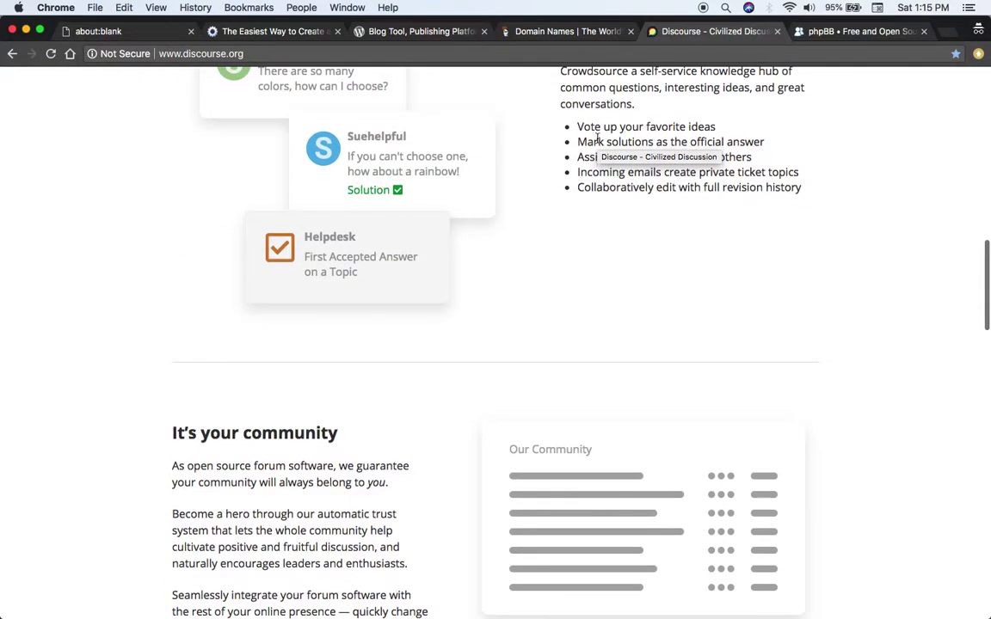
pyautogui.scroll(10, 597, 140)
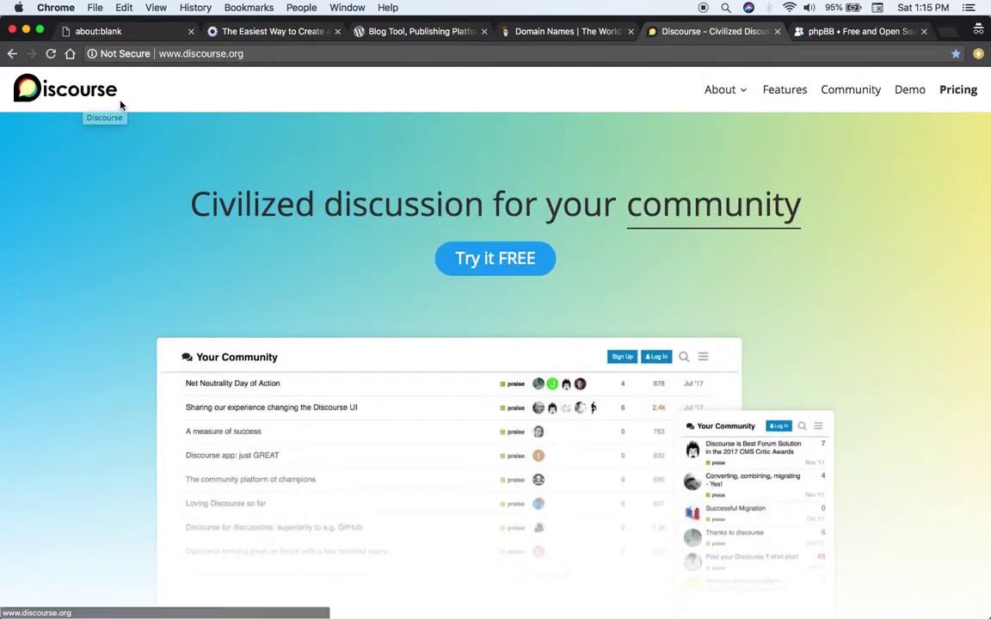
pyautogui.scroll(-1, 170, 275)
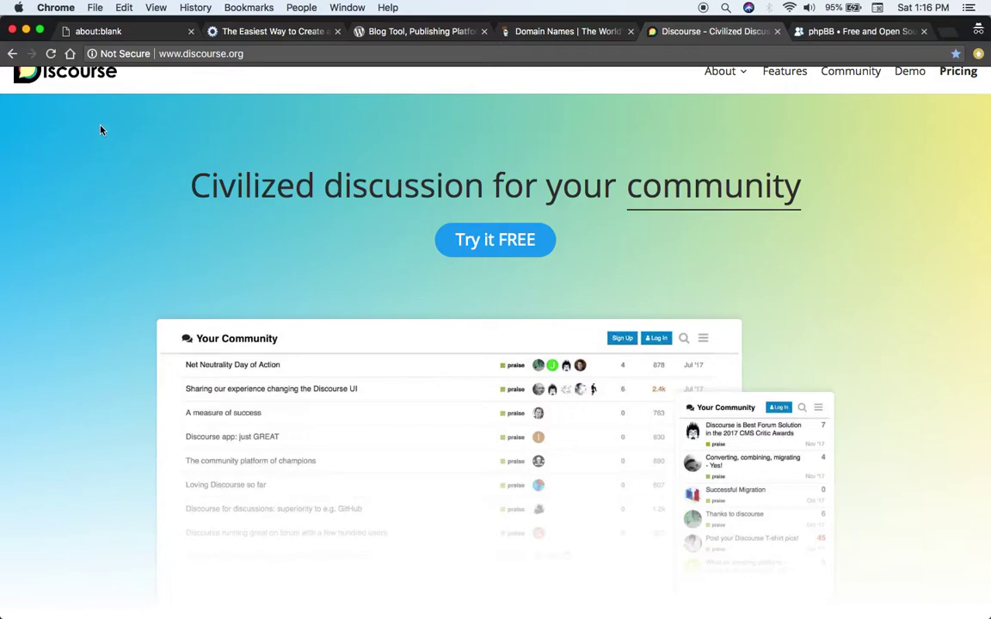
pyautogui.scroll(1, 130, 233)
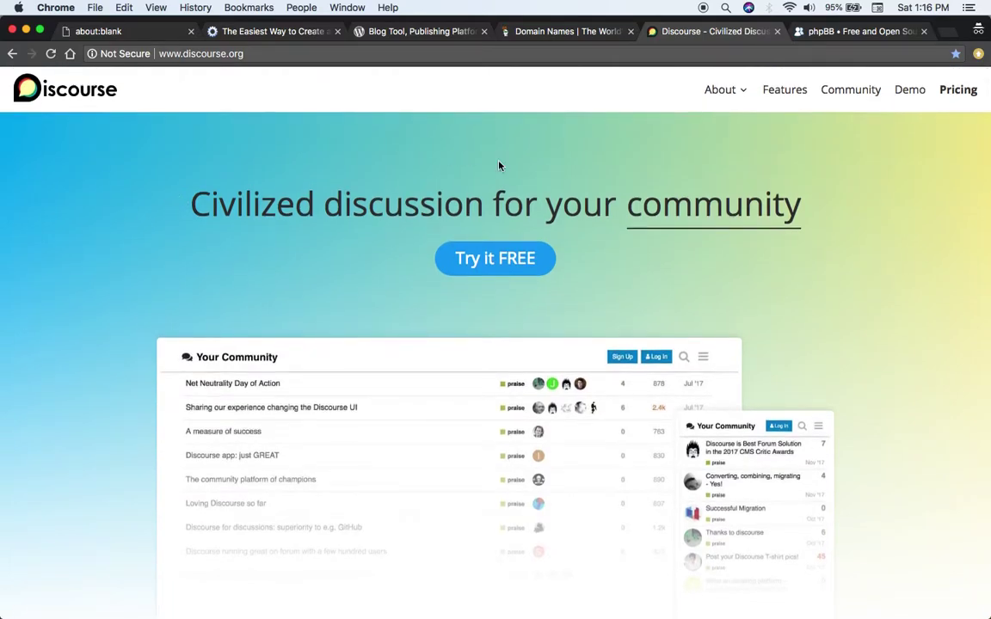
# - Glance at the GoDaddy homepage, then return to the Discourse homepage
pyautogui.click(553, 31)
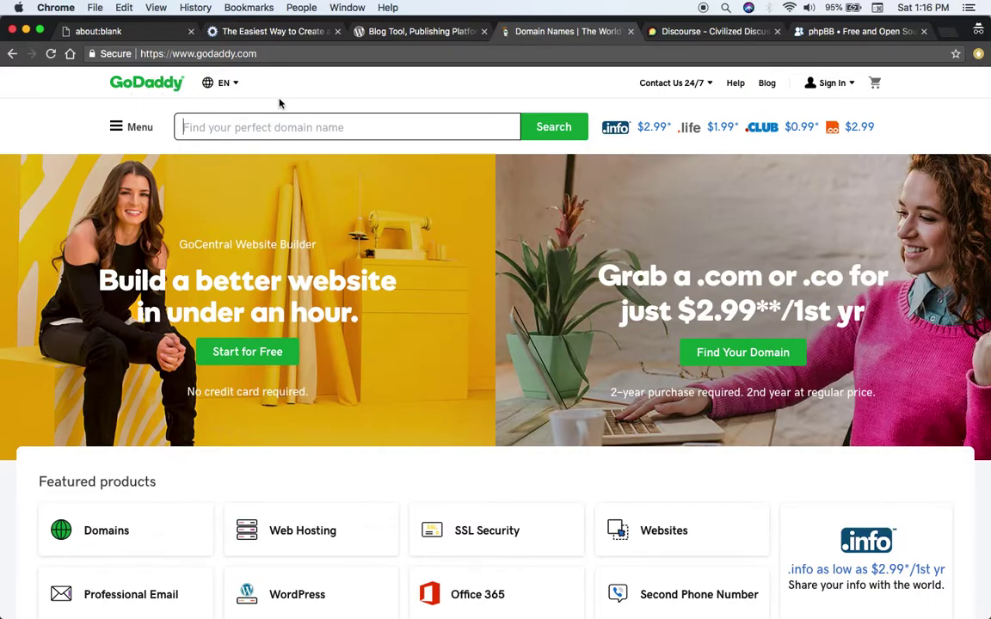
pyautogui.click(720, 36)
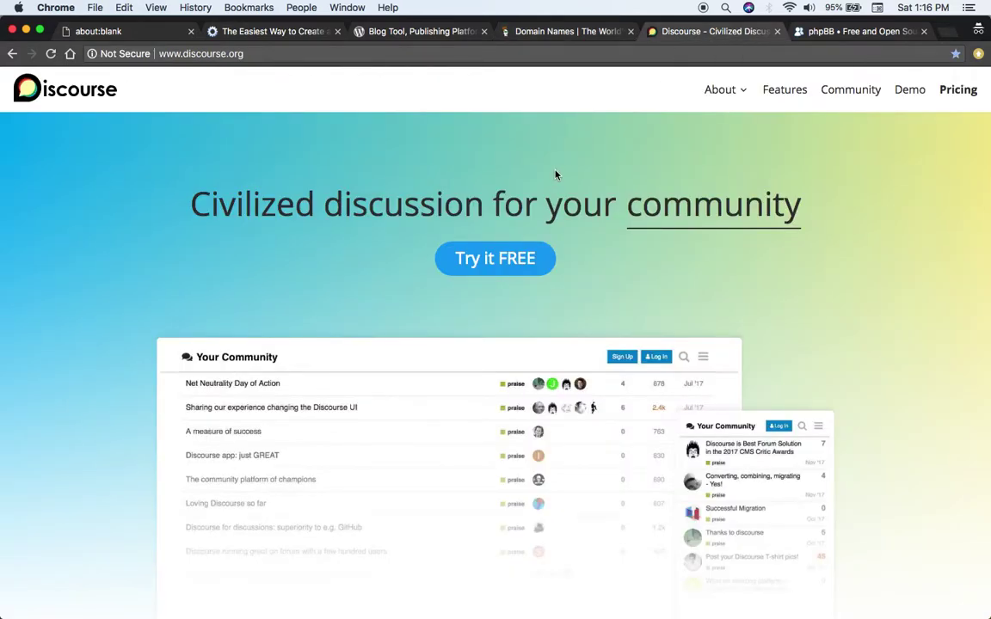
pyautogui.scroll(-5, 555, 175)
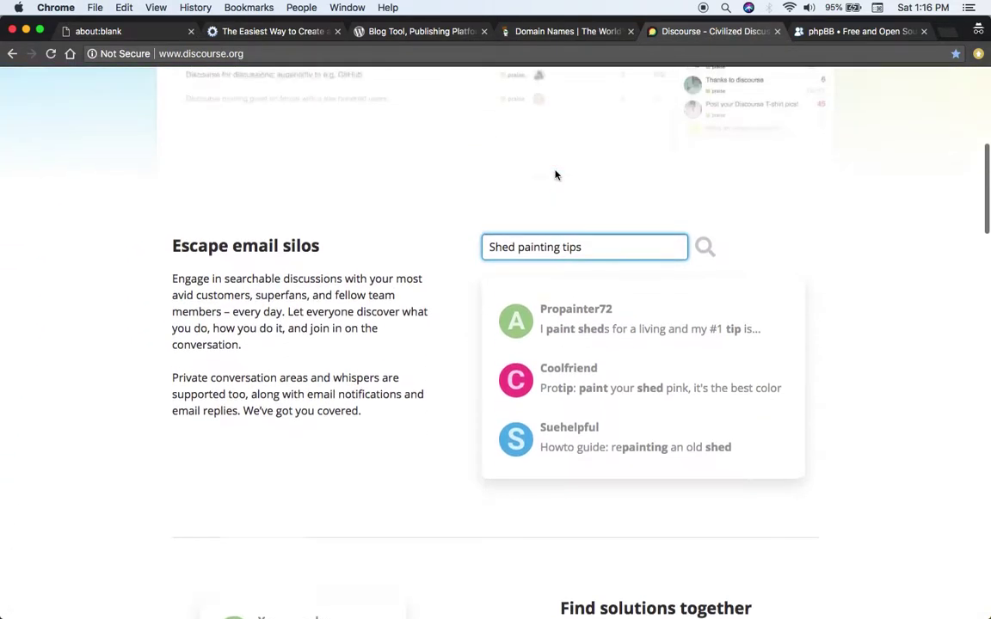
pyautogui.scroll(5, 555, 175)
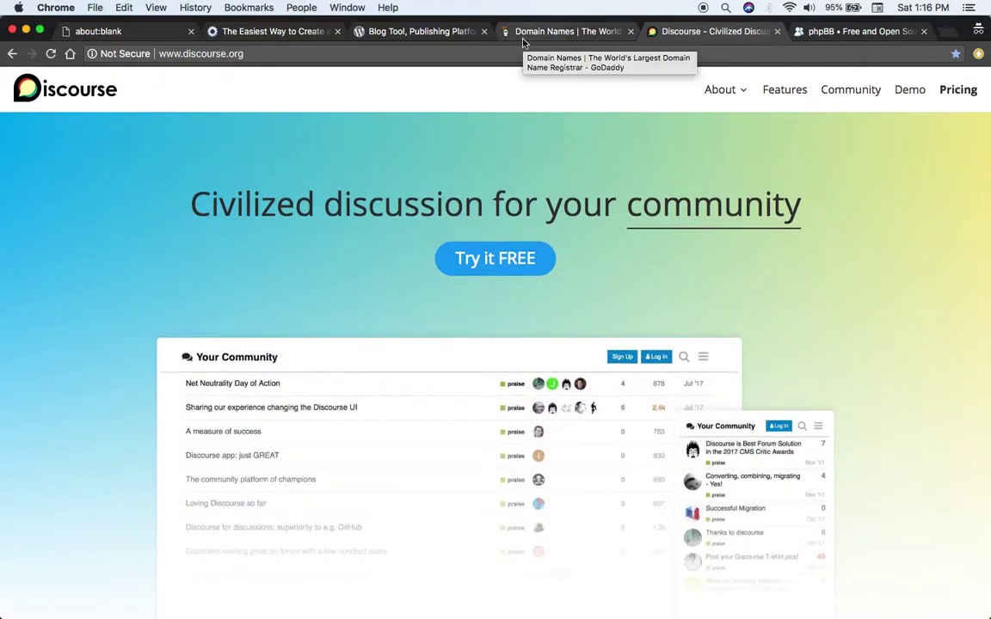
# - Switch back to the 'The Easiest Way to Create a Website Forum' tab on websitetoolbox.com
pyautogui.click(284, 31)
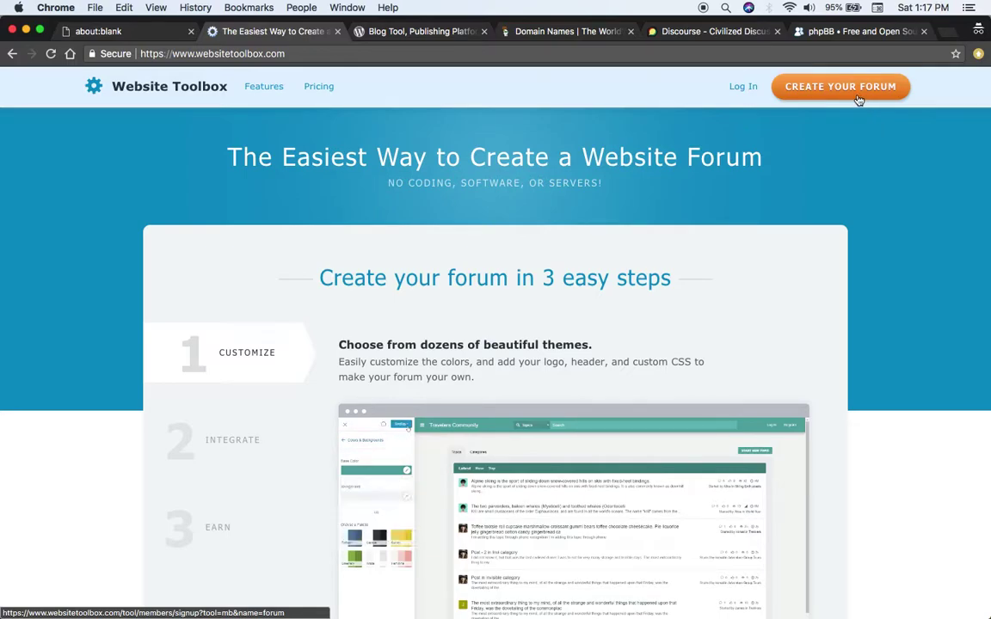
# - Create a forum with username myyoutubeforum, an e-mail address and a password
pyautogui.click(821, 92)
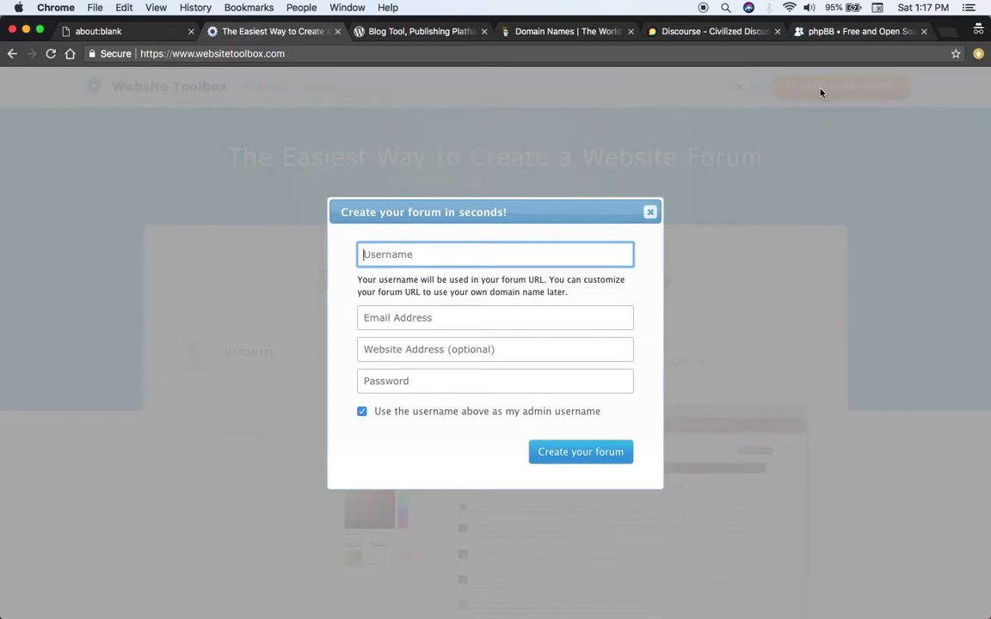
pyautogui.write('myyoutubeforum')
pyautogui.press('Tab')
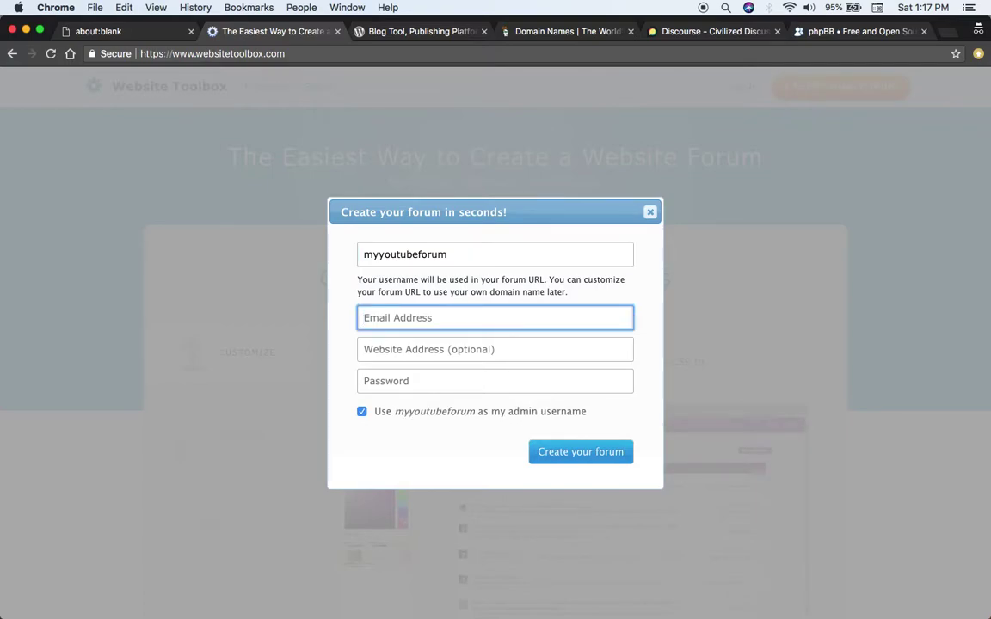
pyautogui.write('myyoutubeforum@')
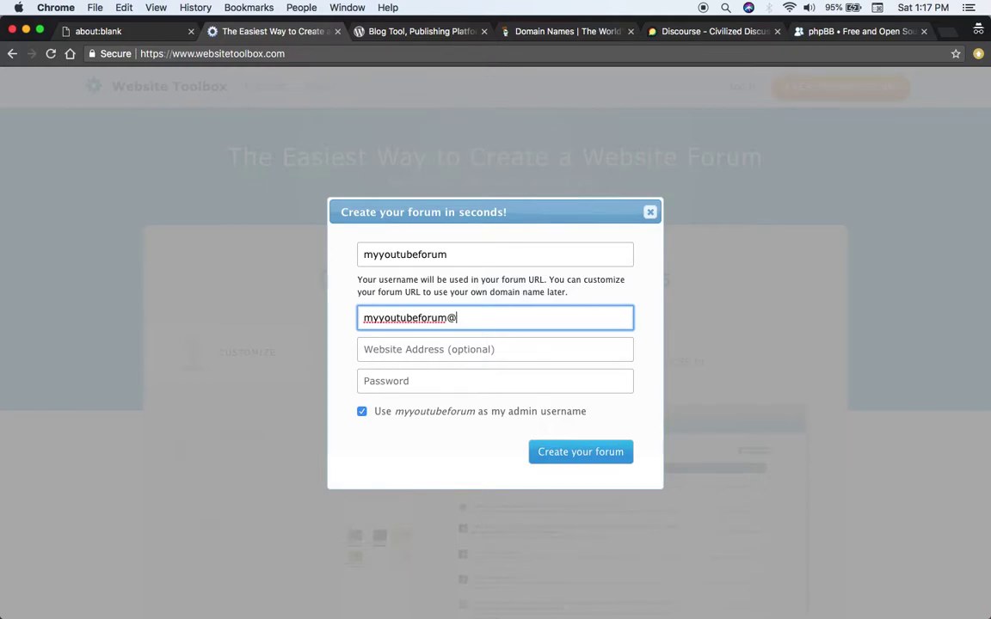
pyautogui.write('test.com')
pyautogui.press('Tab')
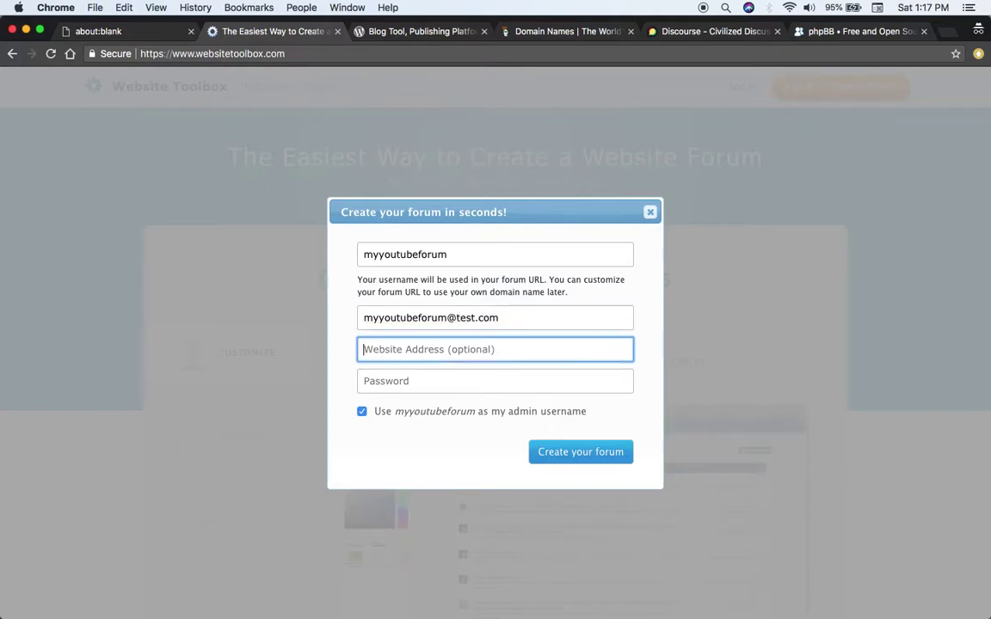
pyautogui.press('Tab')
pyautogui.write('••')
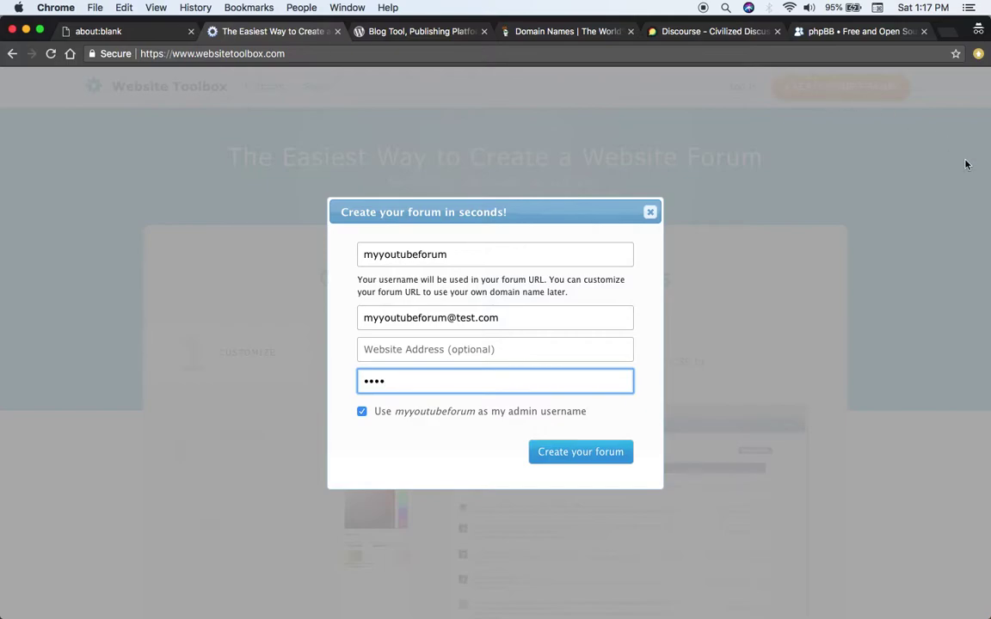
pyautogui.click(589, 458)
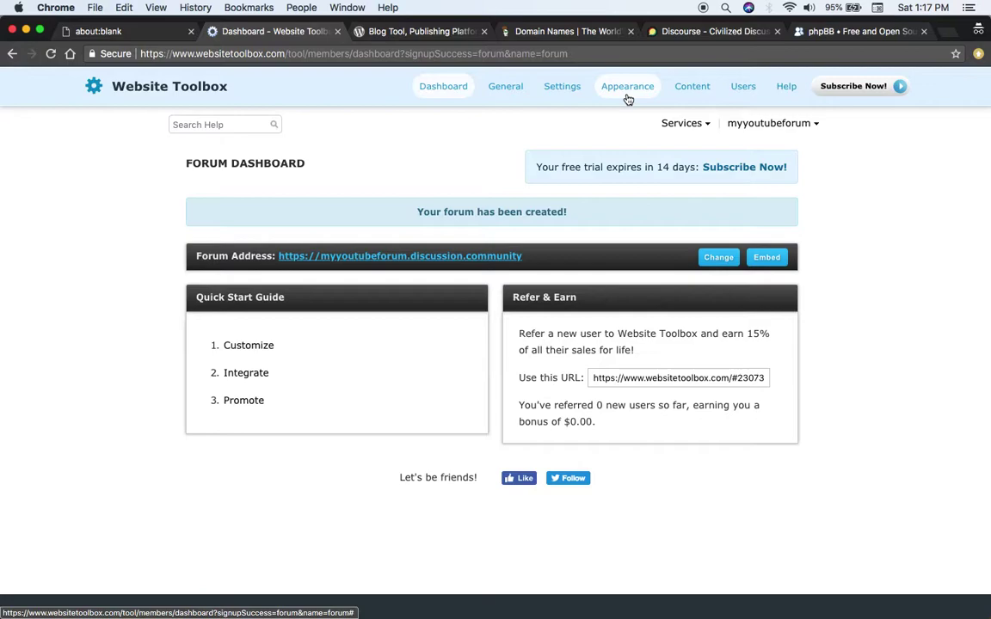
# - Open the Appearance menu on the new forum's dashboard
pyautogui.click(628, 99)
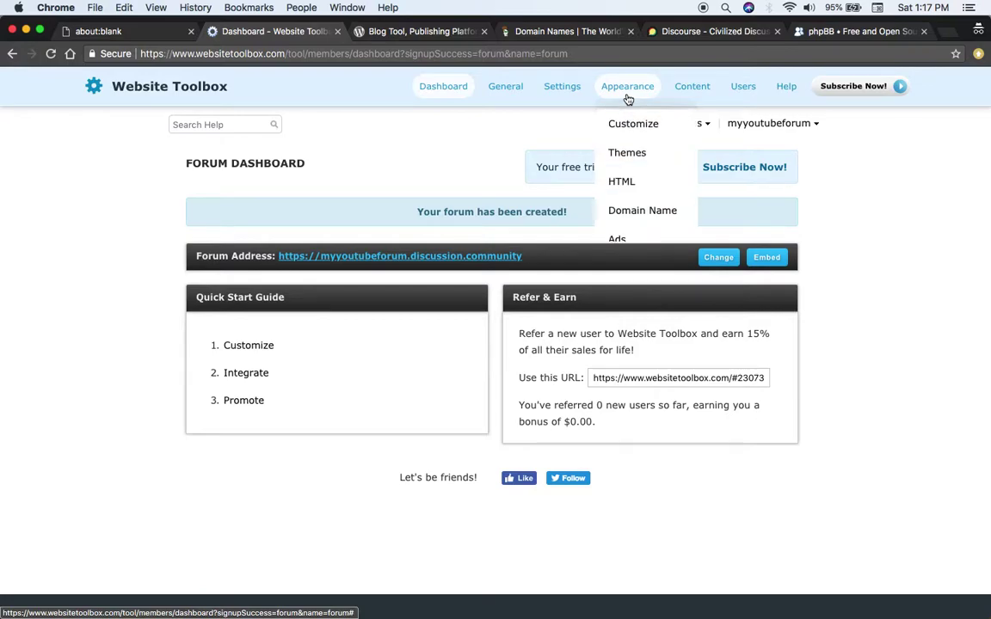
# - Open Appearance > Themes and scroll through the available forum themes
pyautogui.click(642, 161)
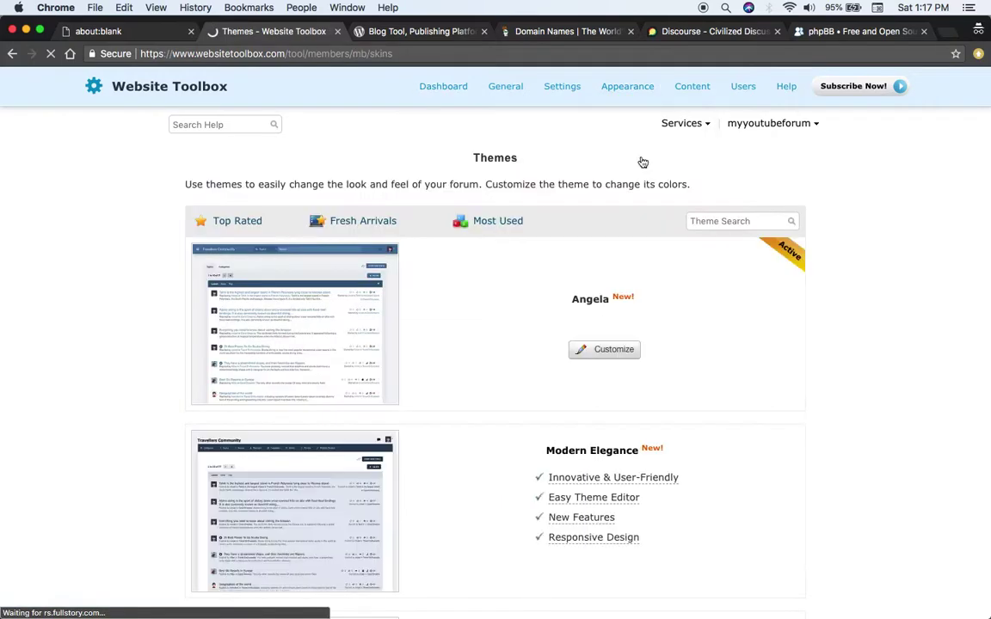
pyautogui.scroll(-3, 531, 270)
pyautogui.scroll(-7, 503, 384)
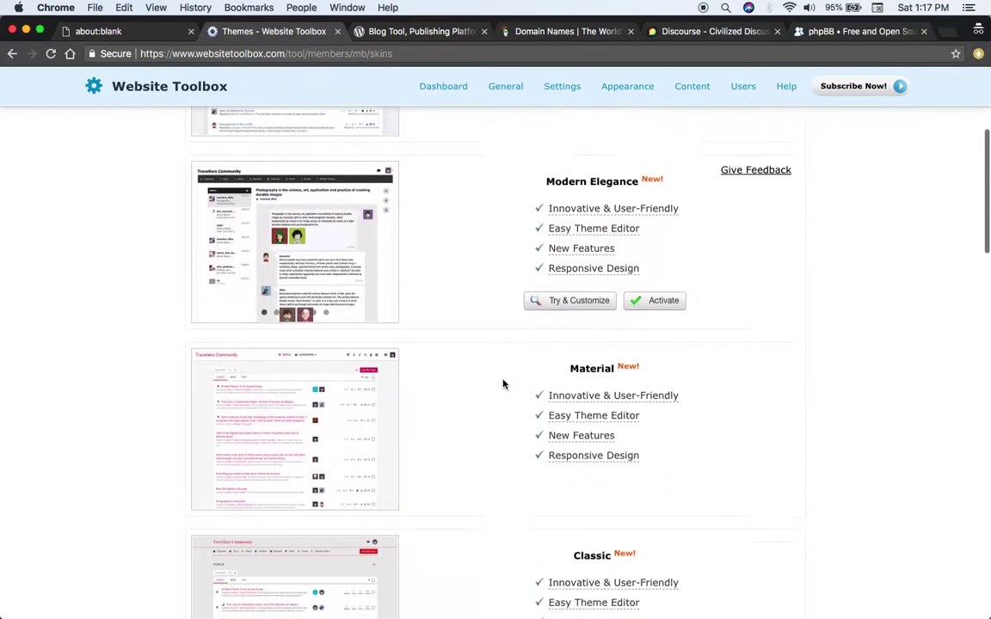
pyautogui.scroll(-10, 60, 422)
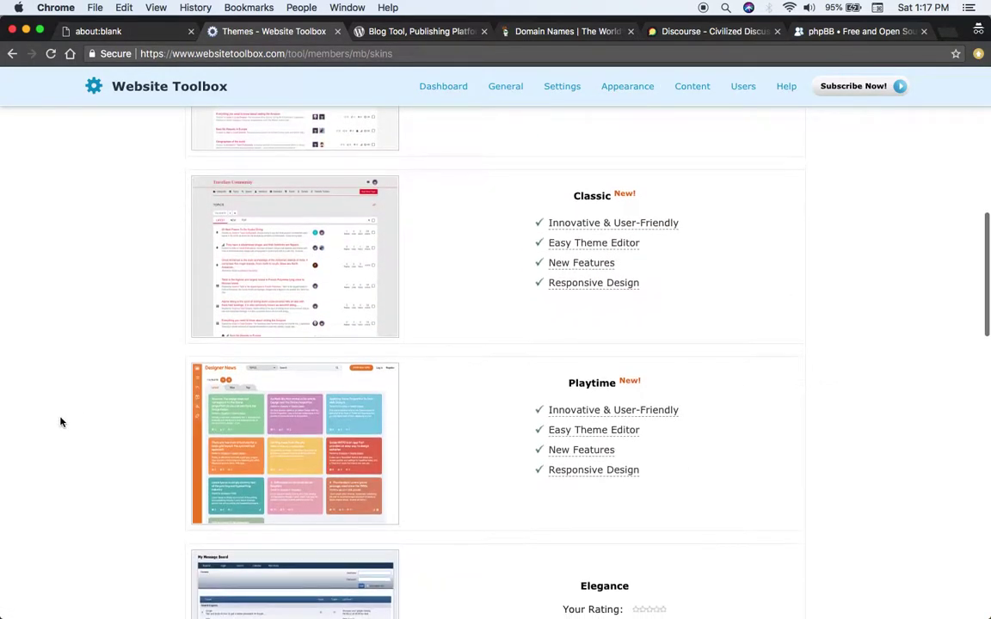
pyautogui.scroll(12, 60, 421)
pyautogui.scroll(2, 60, 421)
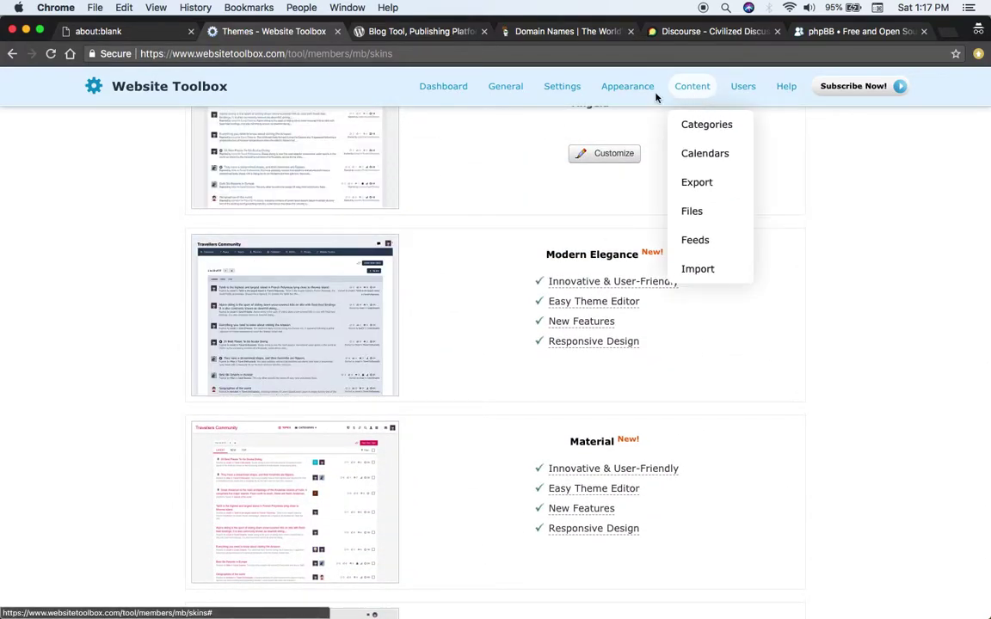
# - Open the Angela theme customizer, view the forum identity settings, then close it
pyautogui.moveTo(630, 95)
pyautogui.click(629, 129)
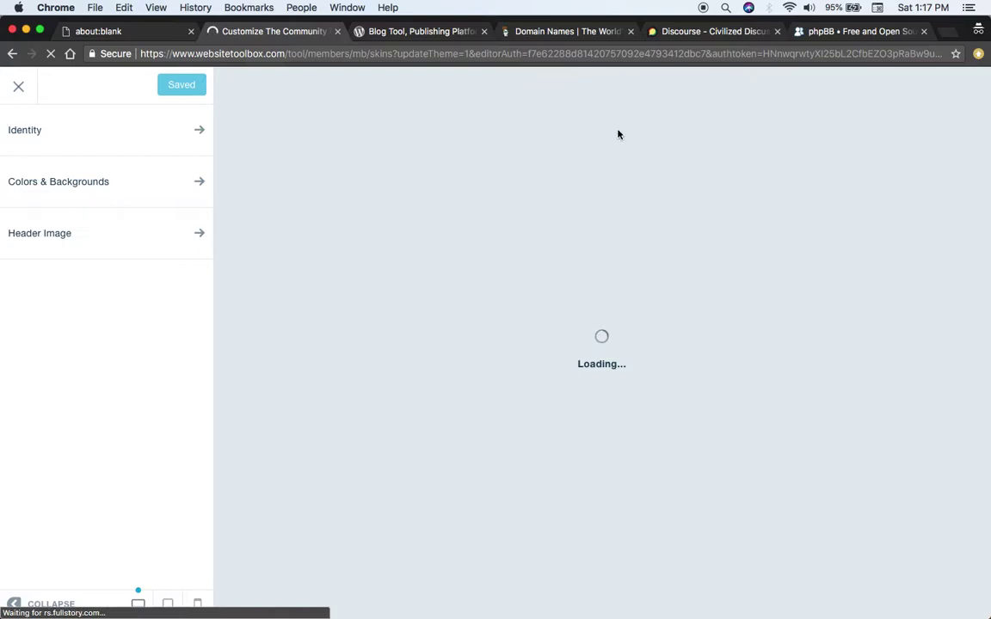
pyautogui.click(137, 148)
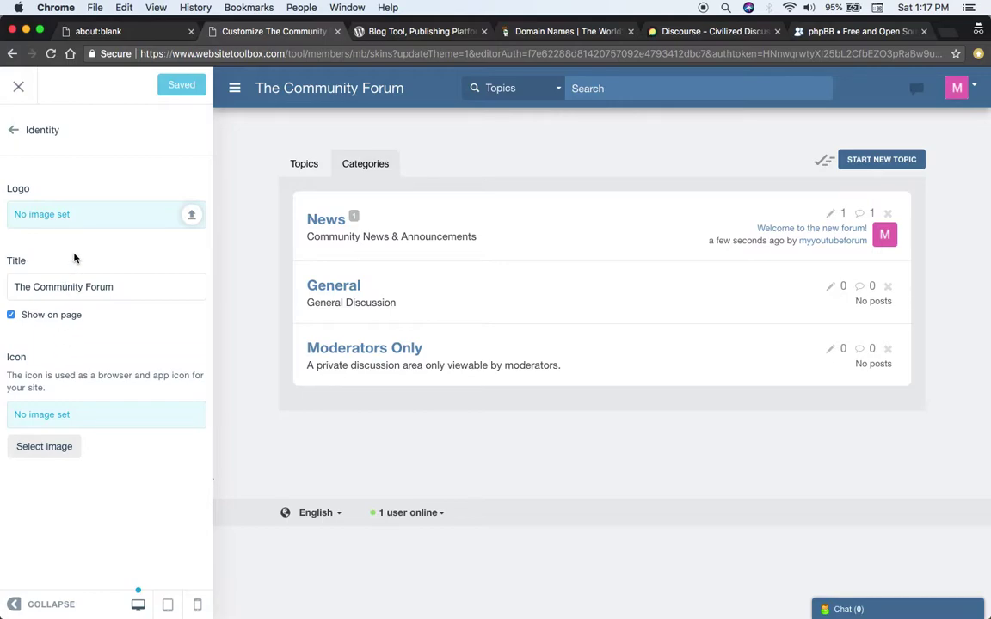
pyautogui.click(20, 87)
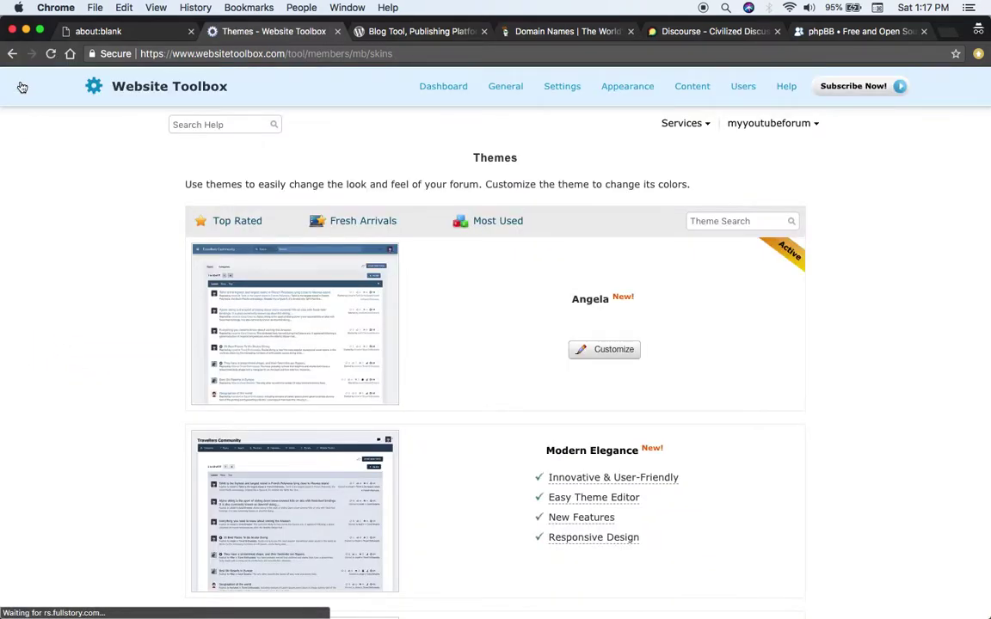
# - Reopen the customizer, review colour/background and header image settings, then close it
pyautogui.moveTo(634, 98)
pyautogui.click(640, 126)
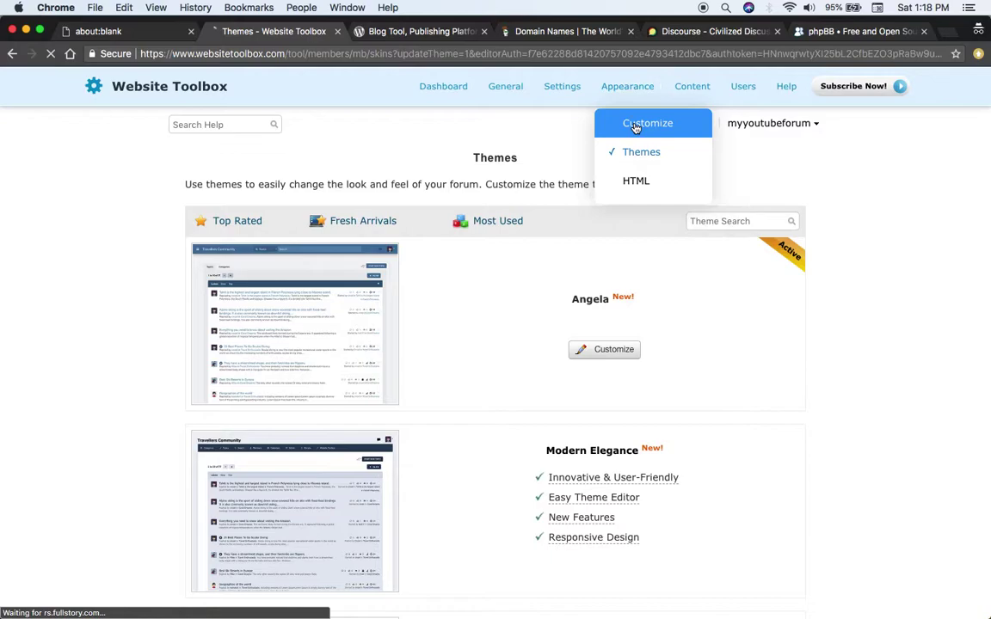
pyautogui.click(97, 205)
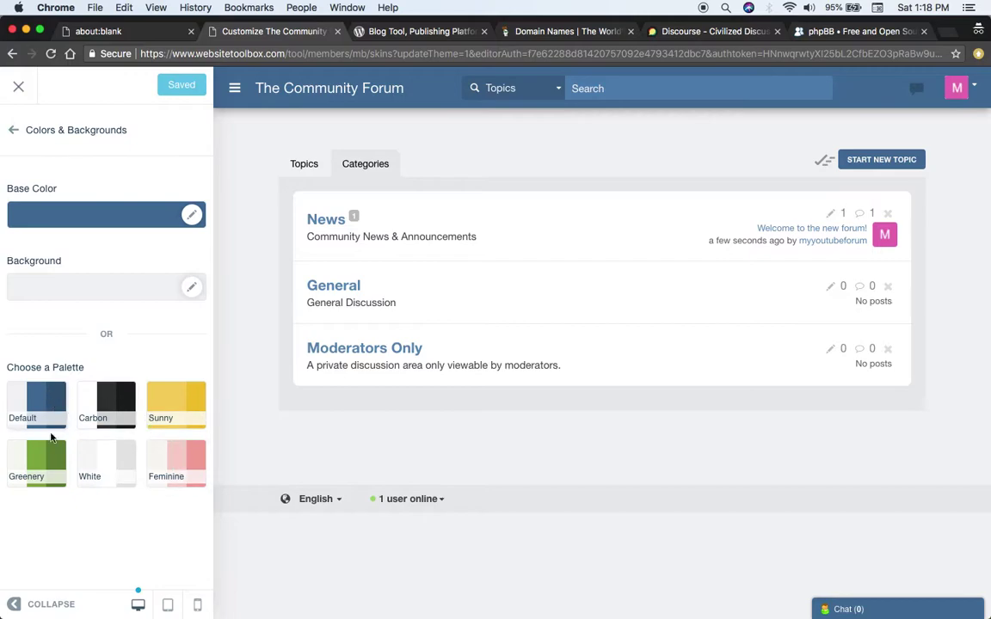
pyautogui.click(12, 127)
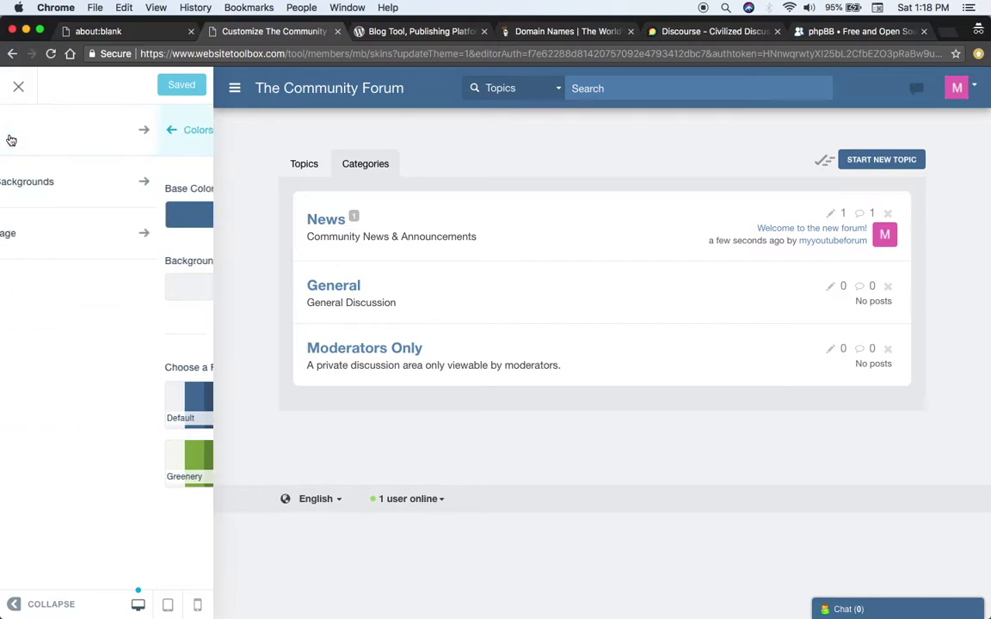
pyautogui.click(58, 231)
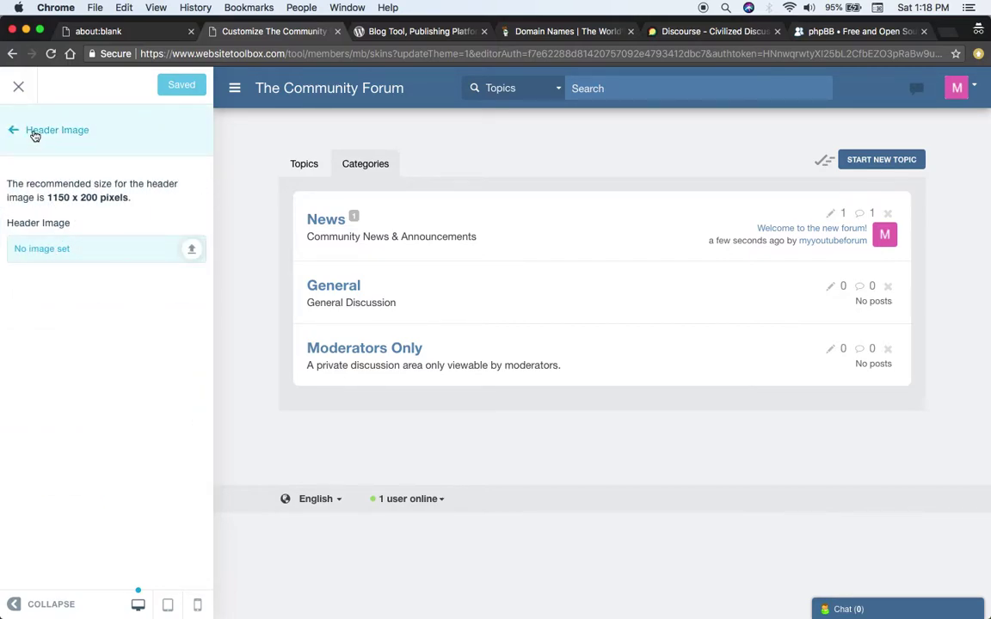
pyautogui.click(28, 90)
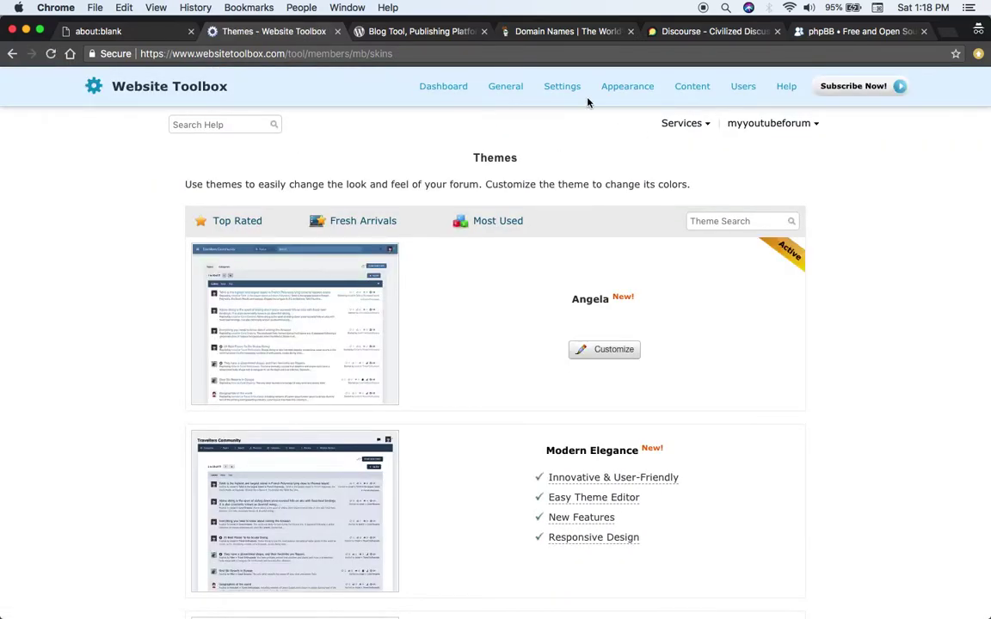
# - Open General > Embed Code and select the entire embed code snippet
pyautogui.moveTo(494, 89)
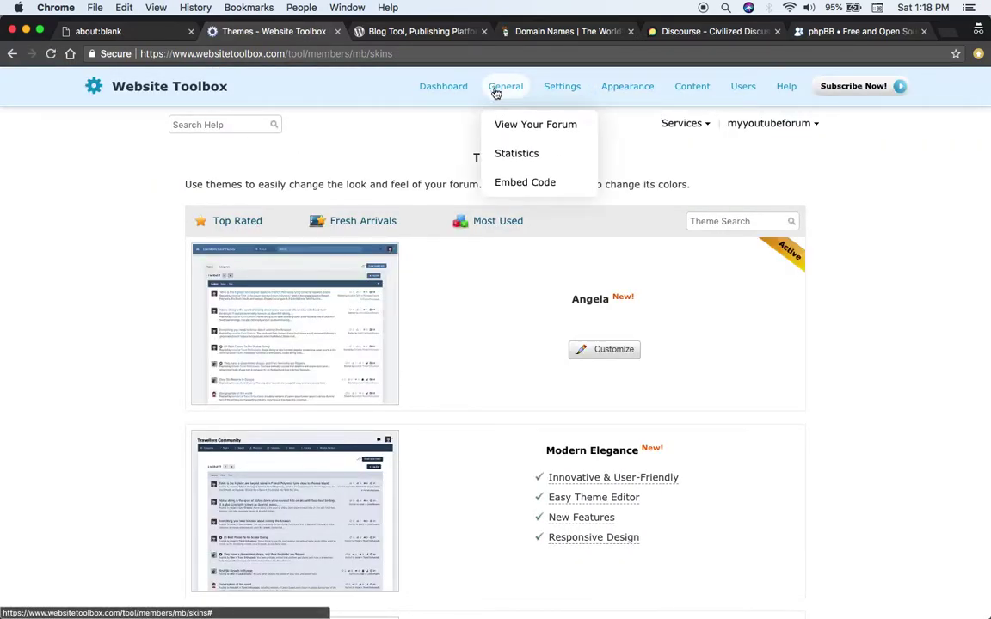
pyautogui.click(519, 186)
pyautogui.scroll(-1, 518, 188)
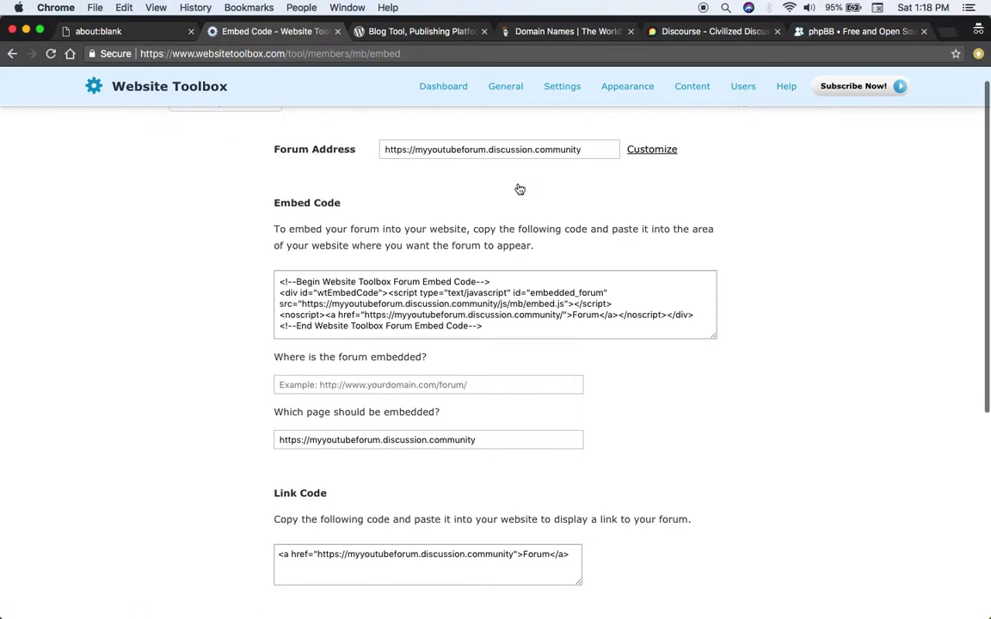
pyautogui.click(479, 283)
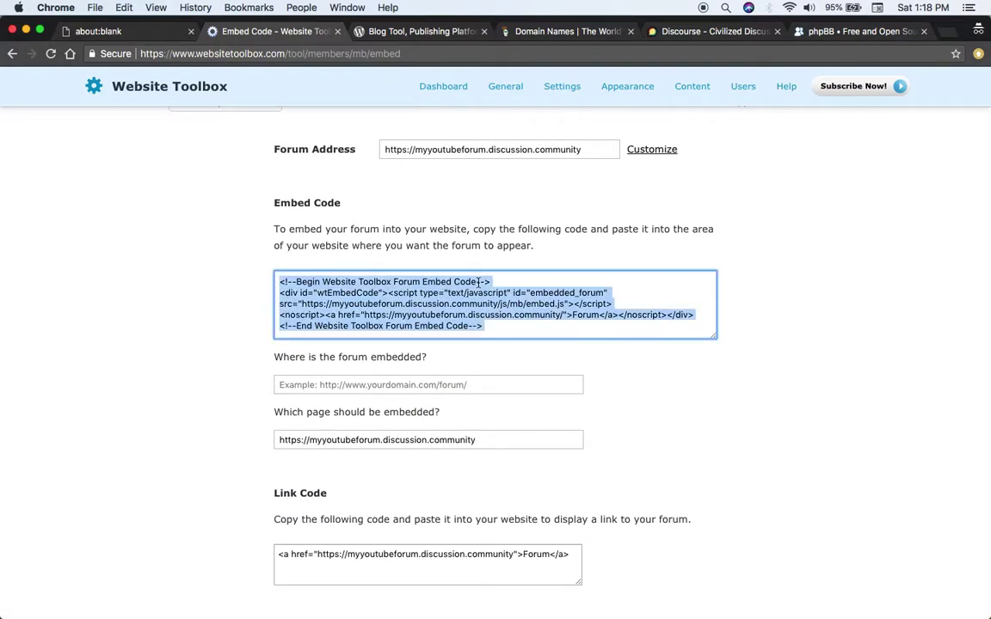
pyautogui.scroll(-1, 479, 283)
# - Open the Custom Domain Name page for the myyoutubeforum address and survey the settings menus
pyautogui.click(643, 151)
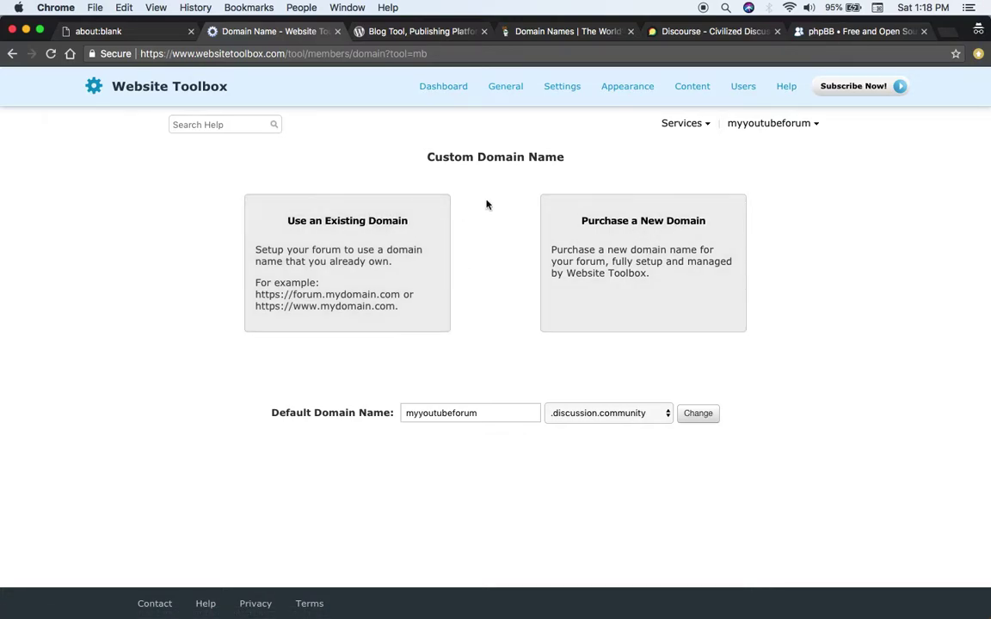
pyautogui.click(569, 91)
pyautogui.moveTo(626, 89)
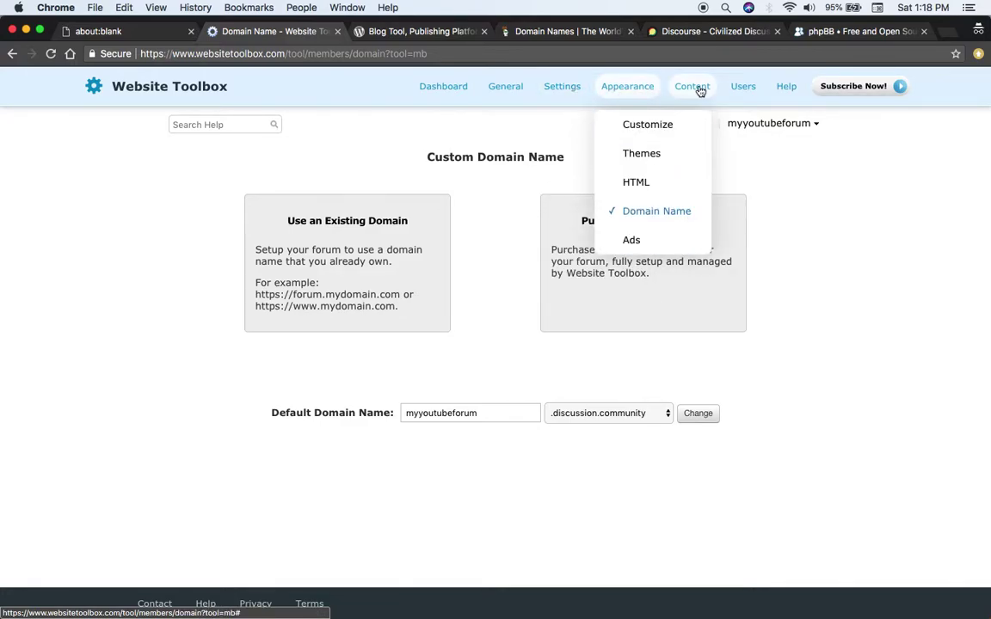
pyautogui.moveTo(701, 90)
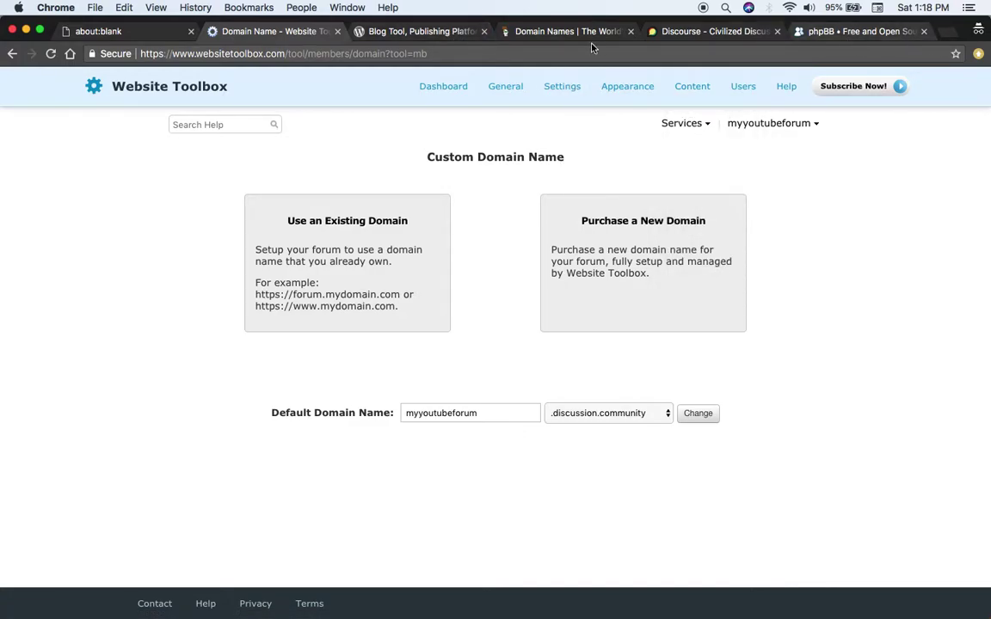
# - On WordPress.org, search for 'forum plugin', then go to the Plugins directory
pyautogui.click(443, 32)
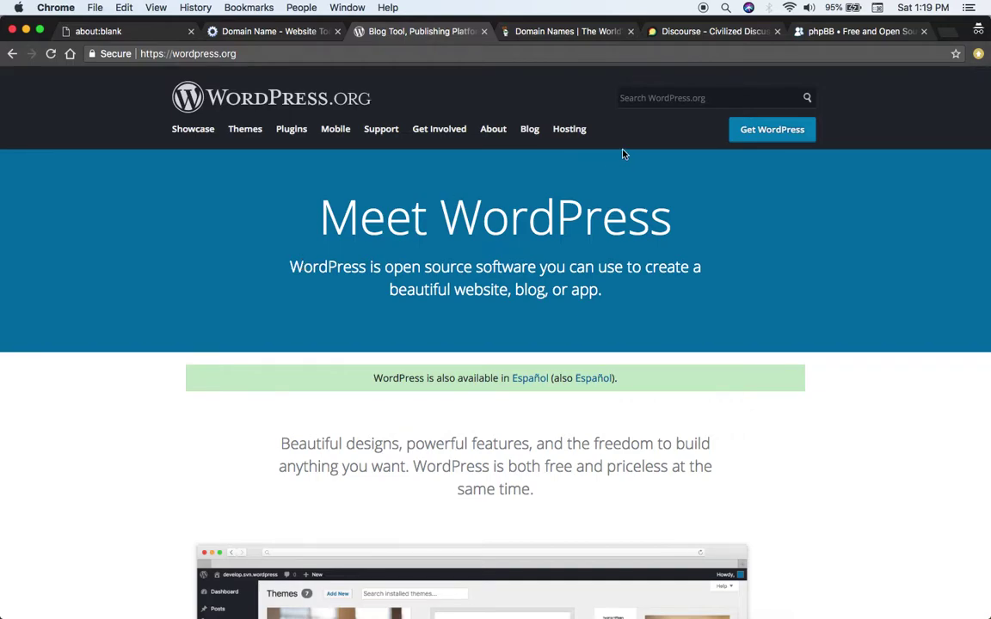
pyautogui.click(663, 98)
pyautogui.write('forum plugin')
pyautogui.press('Return')
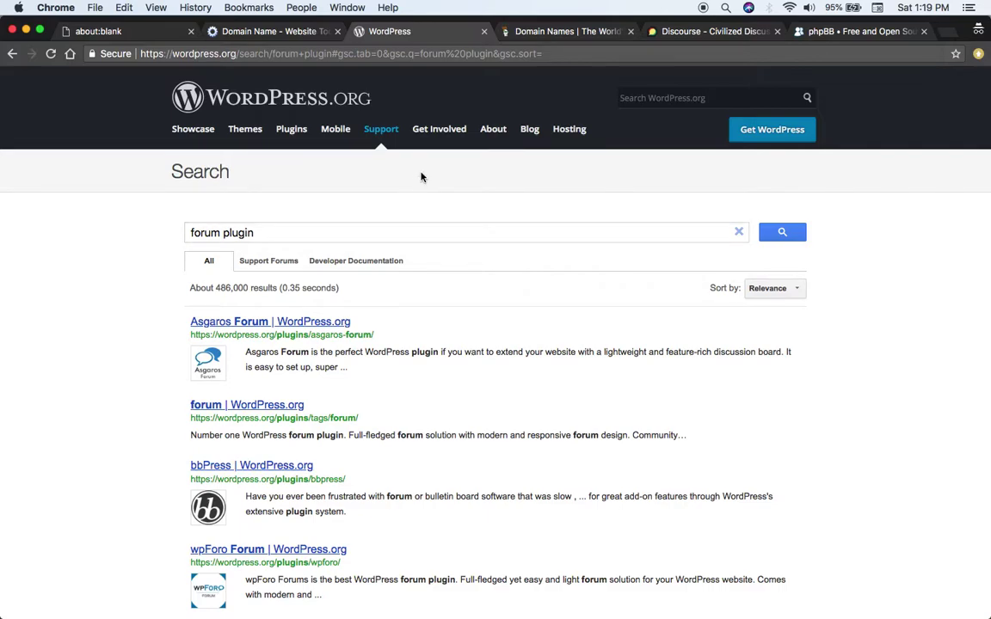
pyautogui.click(291, 129)
# - Search the plugin directory for 'forum' and scroll through the results
pyautogui.click(405, 332)
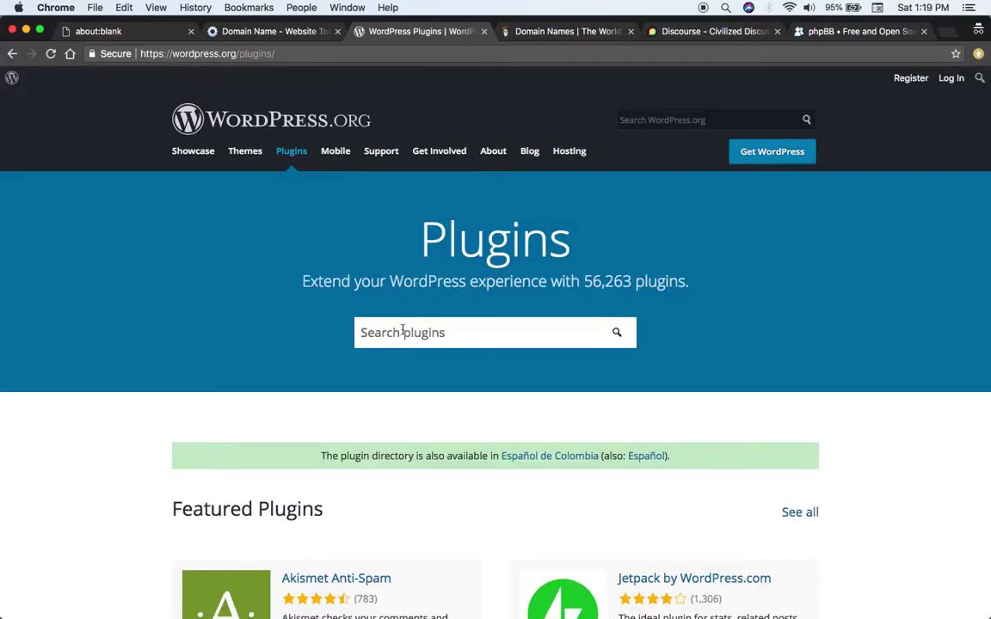
pyautogui.write('forum')
pyautogui.press('Return')
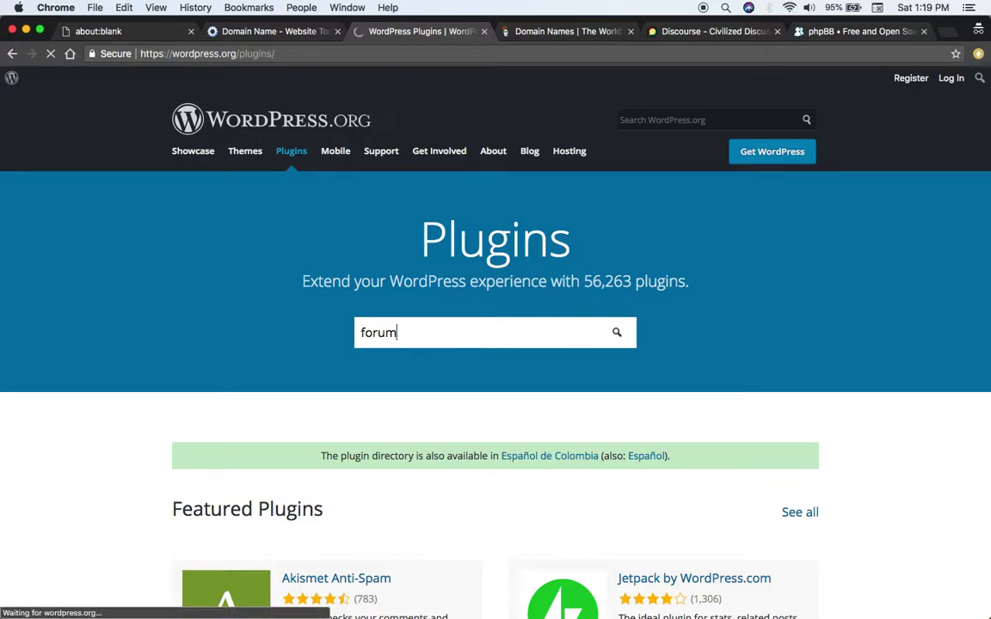
pyautogui.scroll(-2, 495, 344)
pyautogui.scroll(-2, 495, 344)
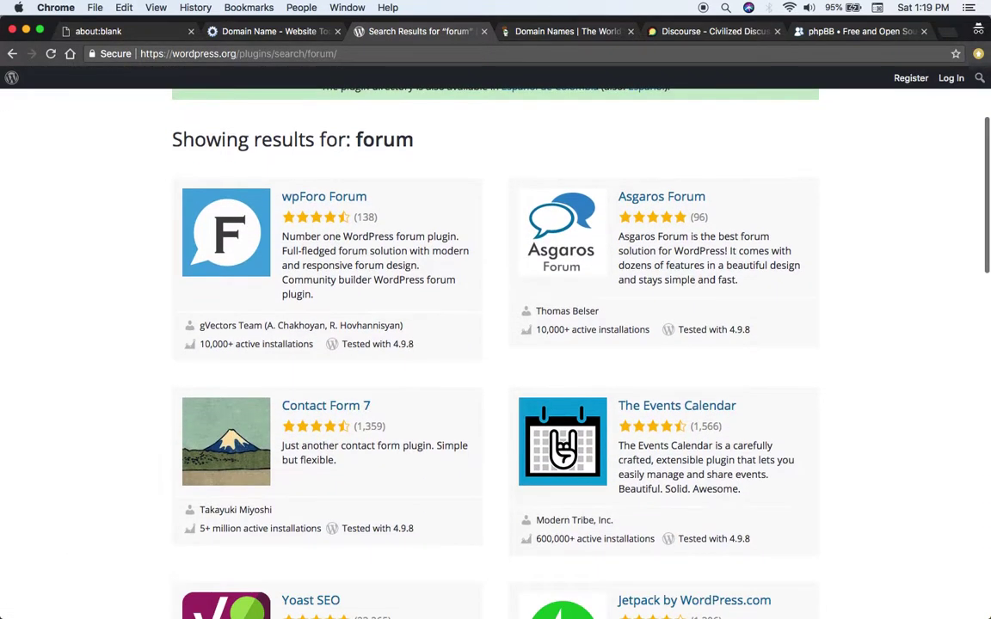
pyautogui.scroll(-2, 496, 345)
pyautogui.scroll(-5, 495, 344)
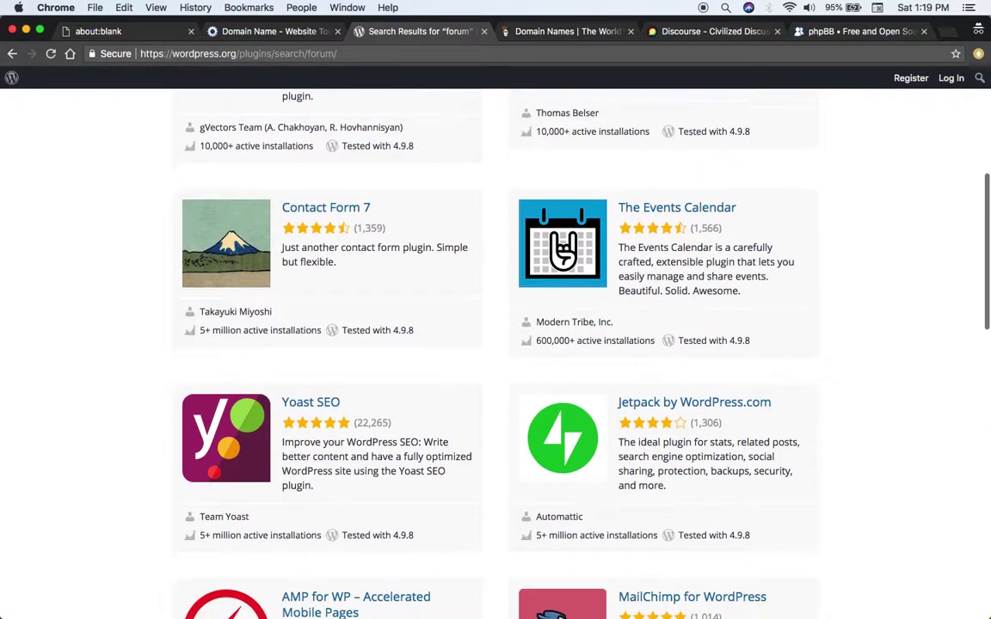
pyautogui.scroll(-4, 496, 345)
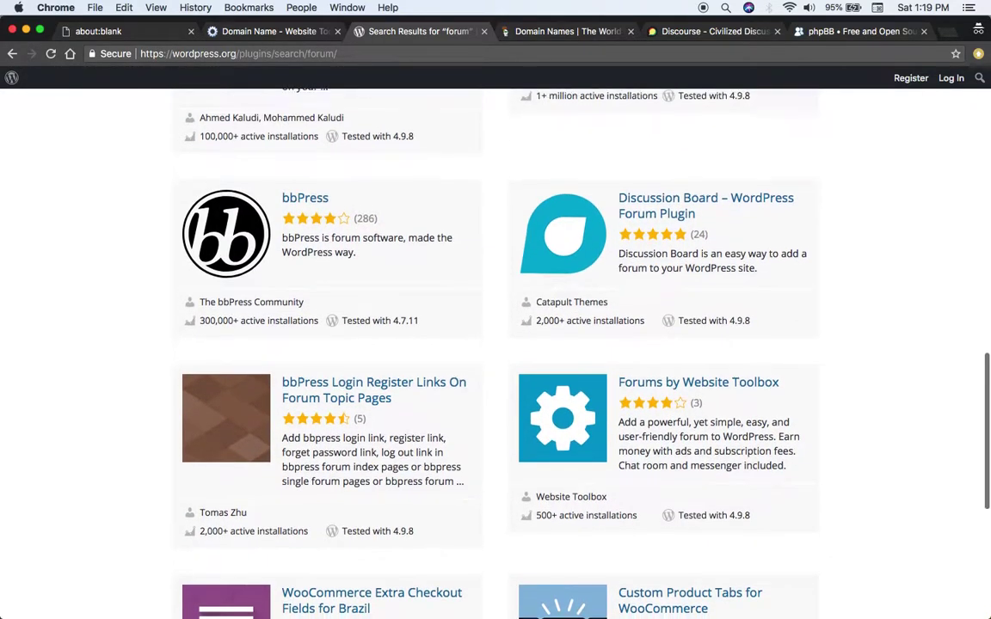
pyautogui.scroll(-1, 628, 154)
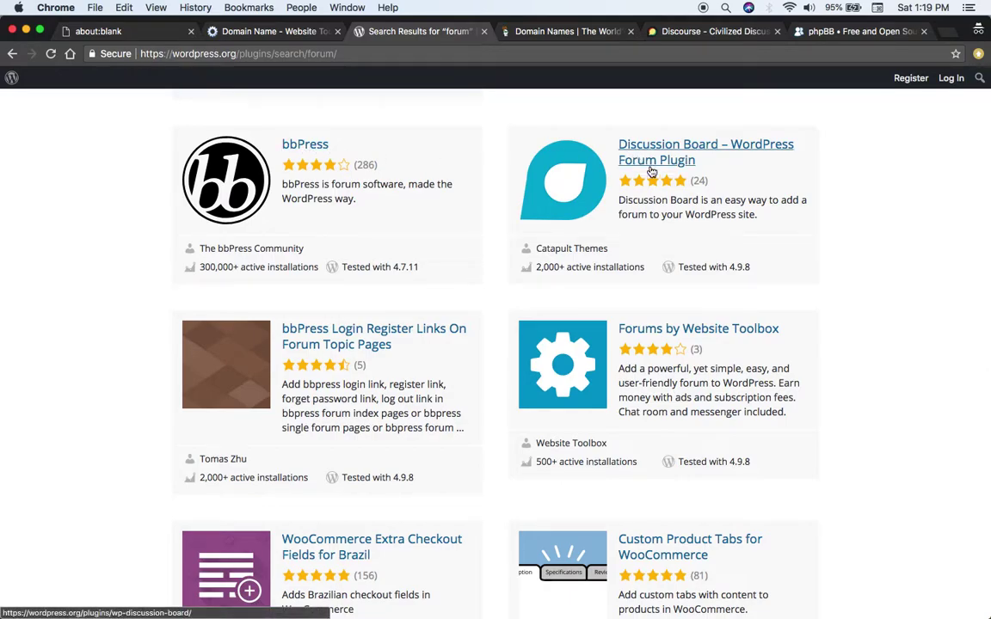
pyautogui.scroll(-2, 435, 327)
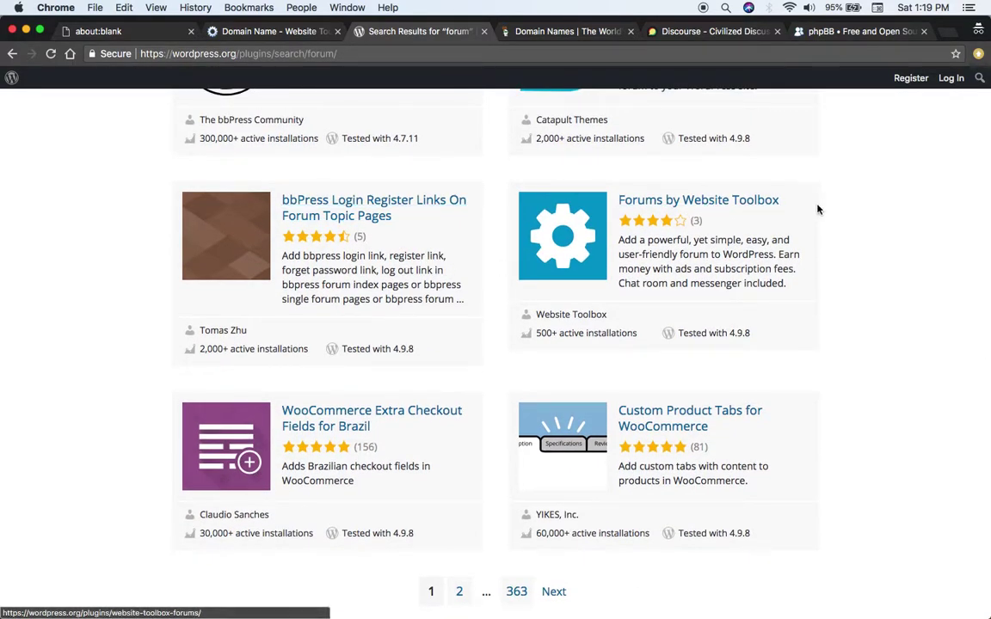
# - Highlight the Forums by Website Toolbox plugin title and review the nearby results
pyautogui.moveTo(787, 199); pyautogui.dragTo(620, 202)
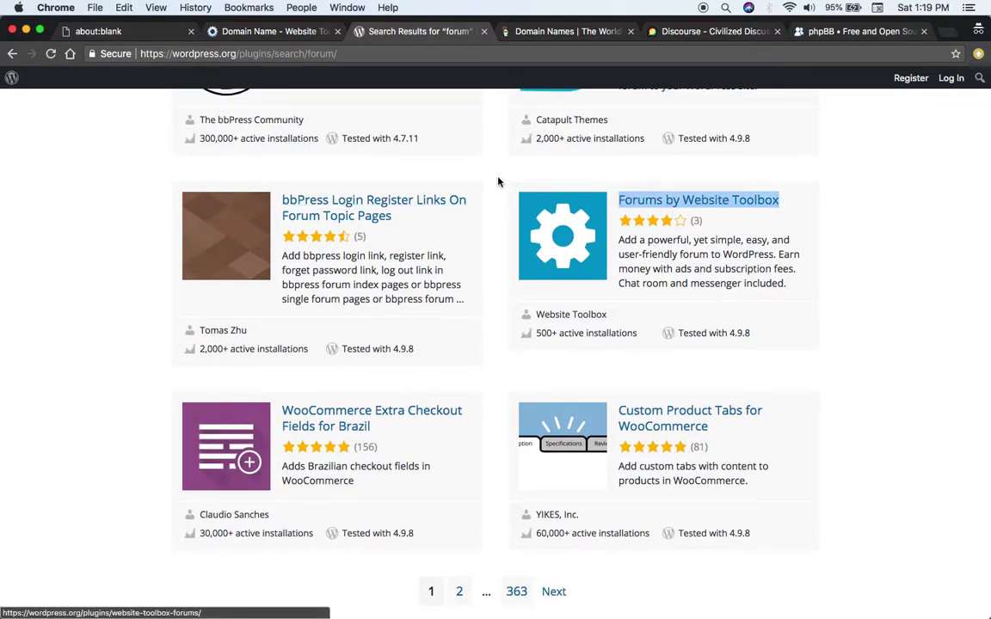
pyautogui.click(445, 160)
pyautogui.scroll(-3, 379, 271)
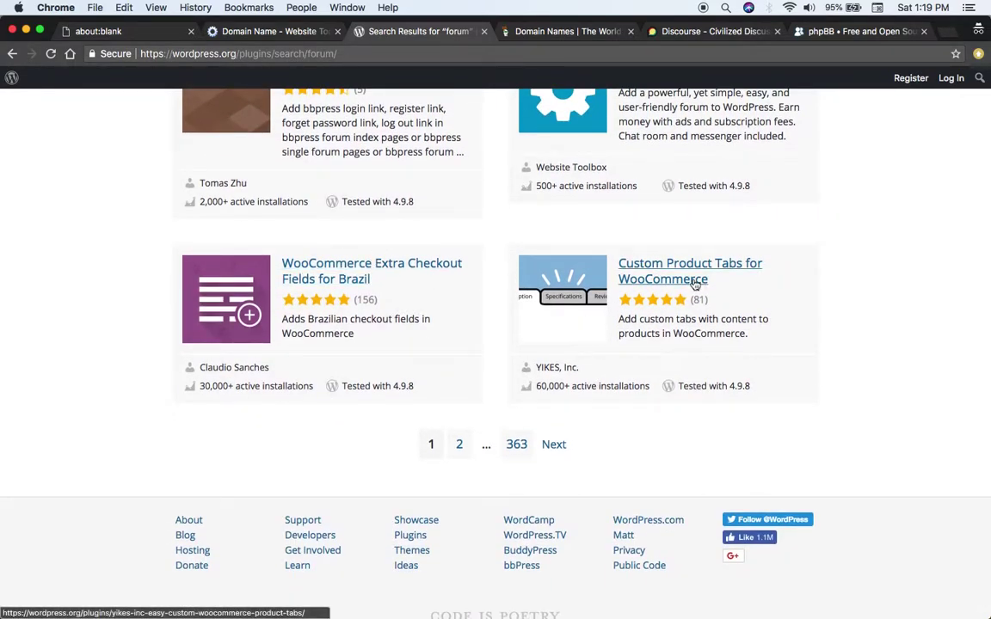
pyautogui.scroll(10, 693, 283)
pyautogui.scroll(10, 452, 187)
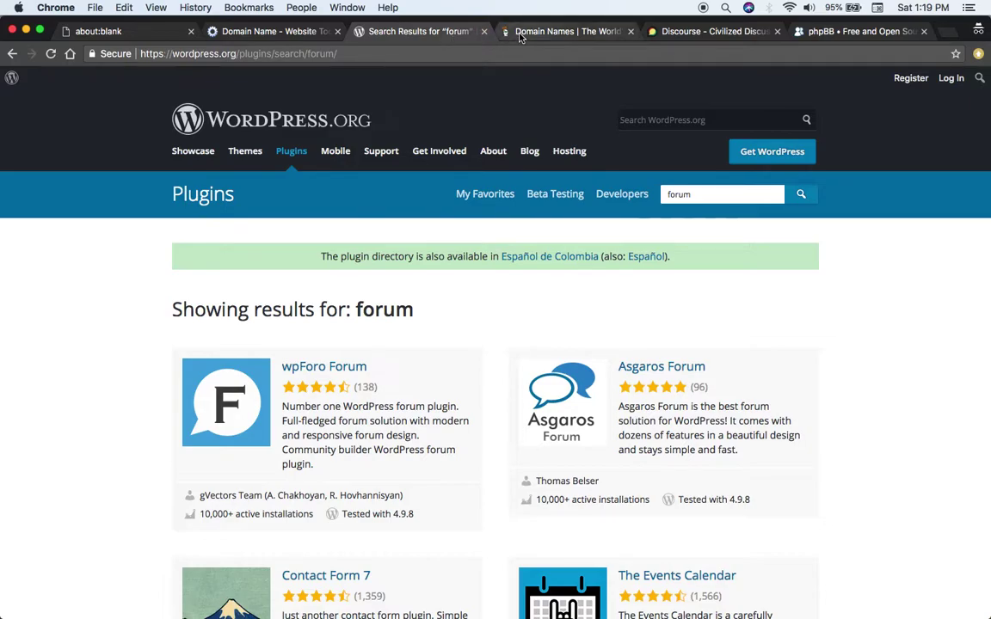
# - Switch to the GoDaddy 'Domain Names' tab showing the $2.99 .com/.co domain offer
pyautogui.click(559, 34)
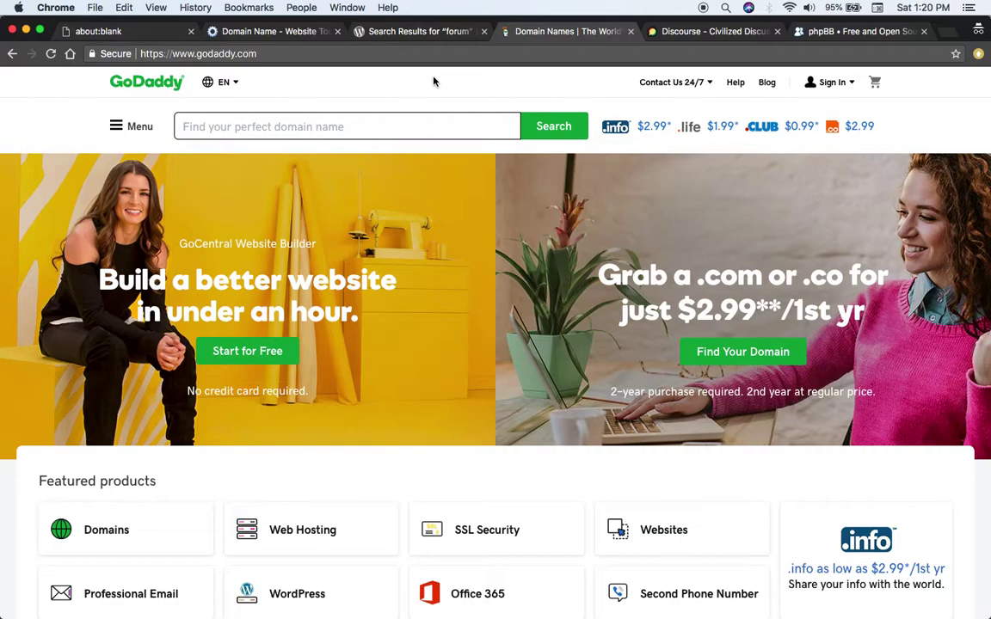
# - Return to Website Toolbox and show the Forum Dashboard for myyoutubeforum.discussion.community
pyautogui.click(278, 31)
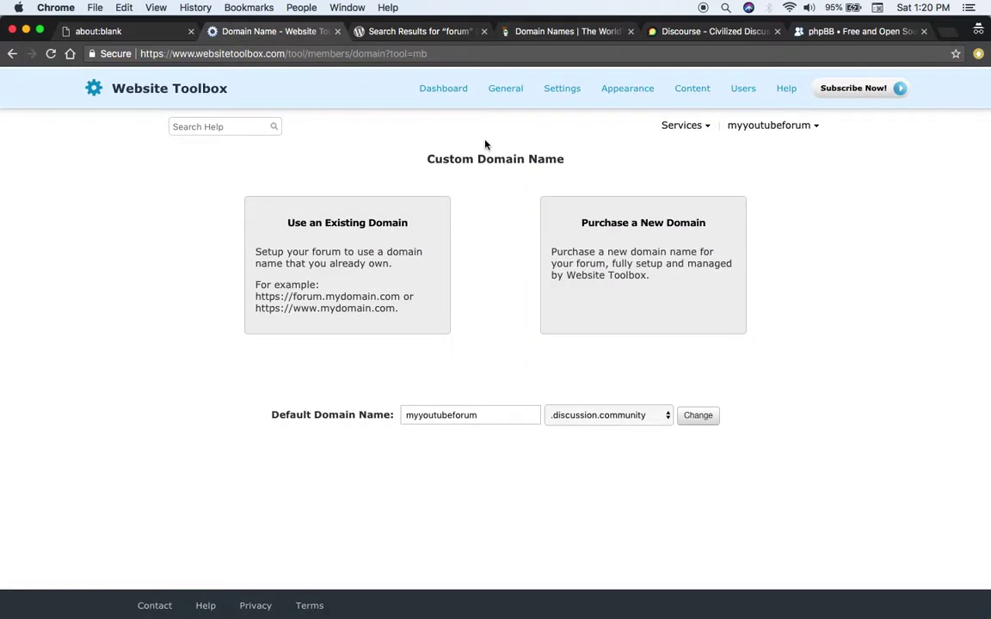
pyautogui.click(455, 98)
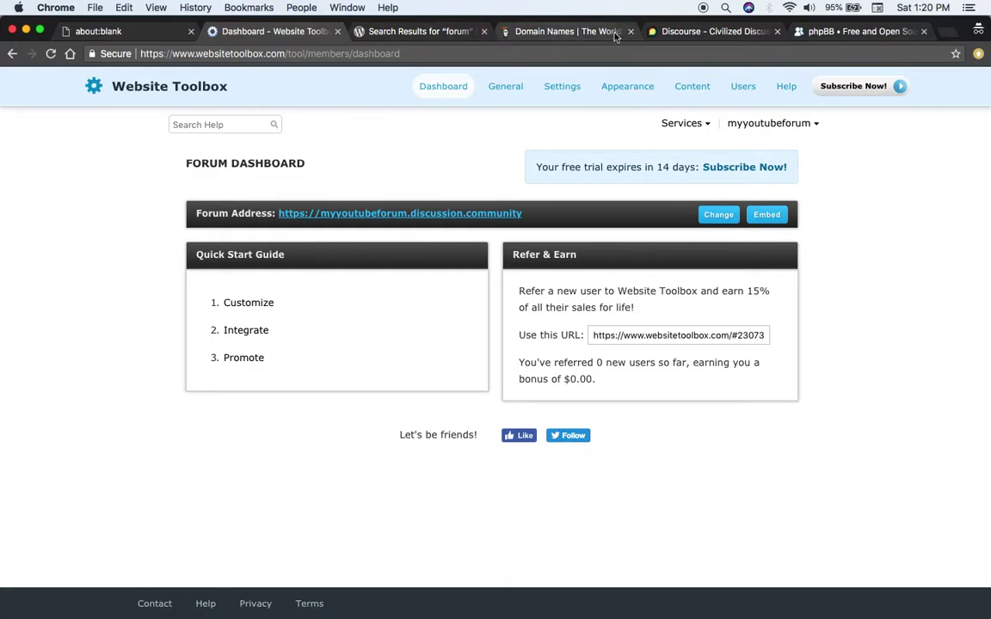
# - View the Discourse and phpBB homepages, then return to WordPress.org's 'forum' plugin results
pyautogui.click(714, 31)
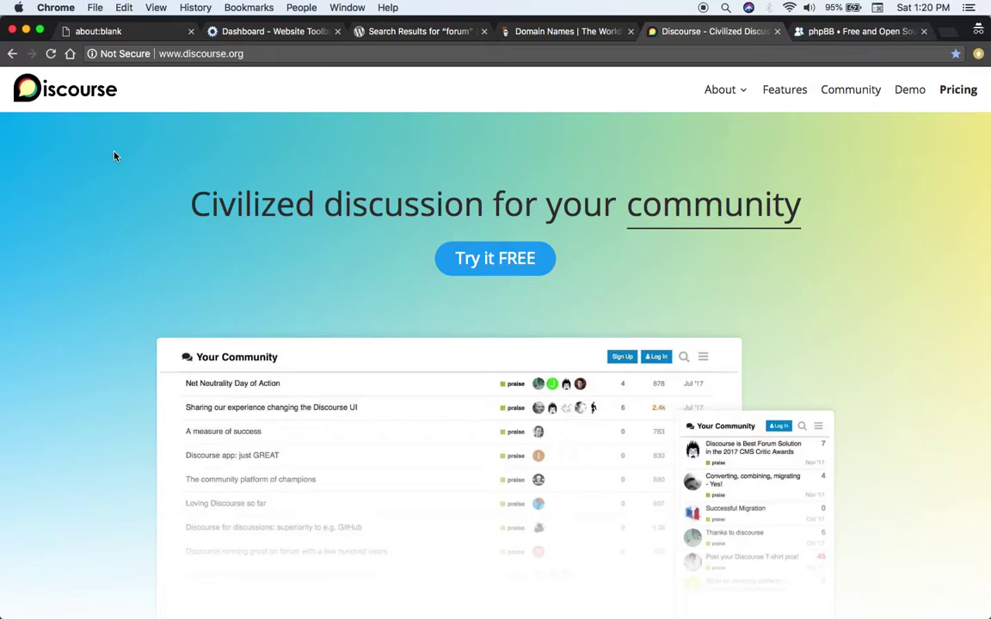
pyautogui.click(817, 31)
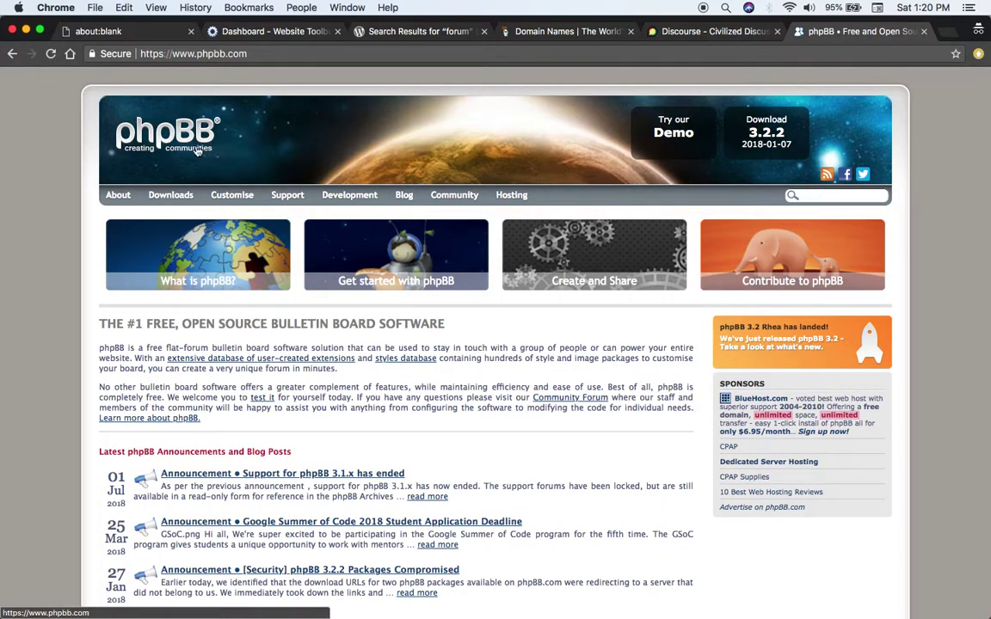
pyautogui.scroll(1, 226, 305)
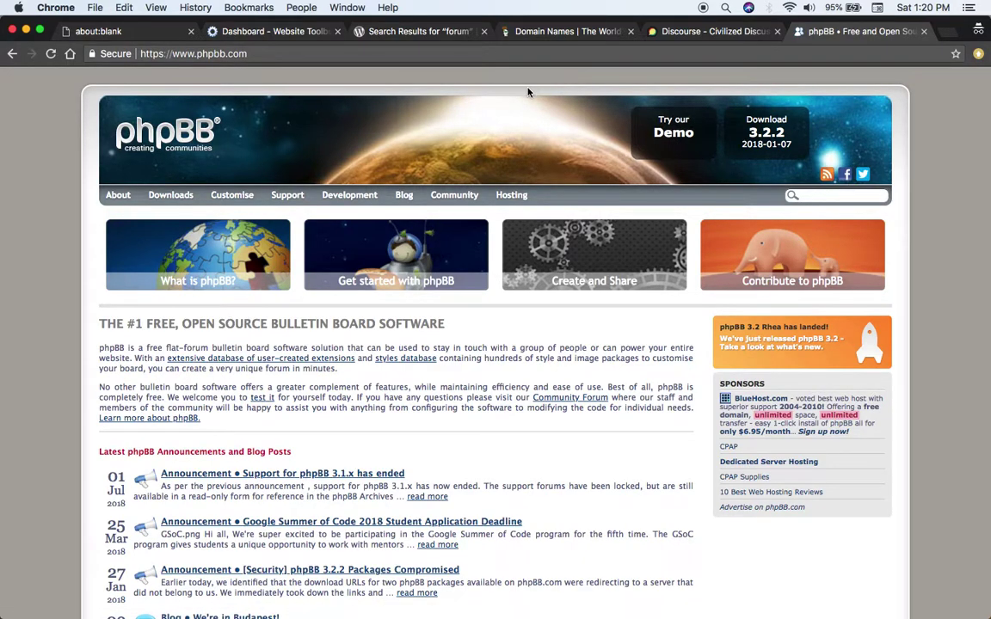
pyautogui.click(398, 31)
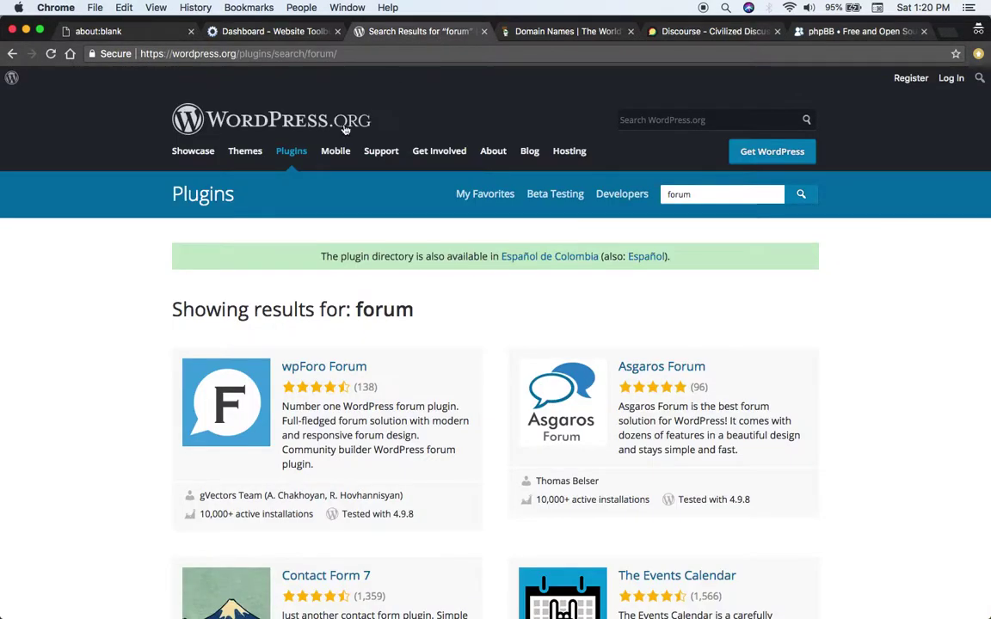